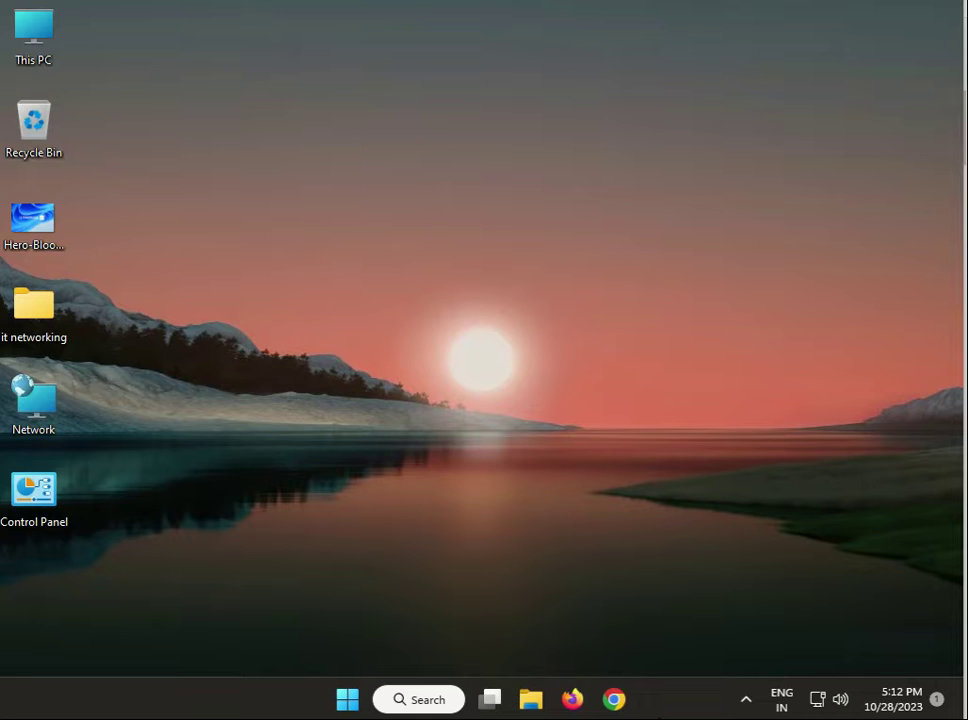
- Show the power options for shutting down or restarting the PC, and leave them without choosing one
click(347, 699)
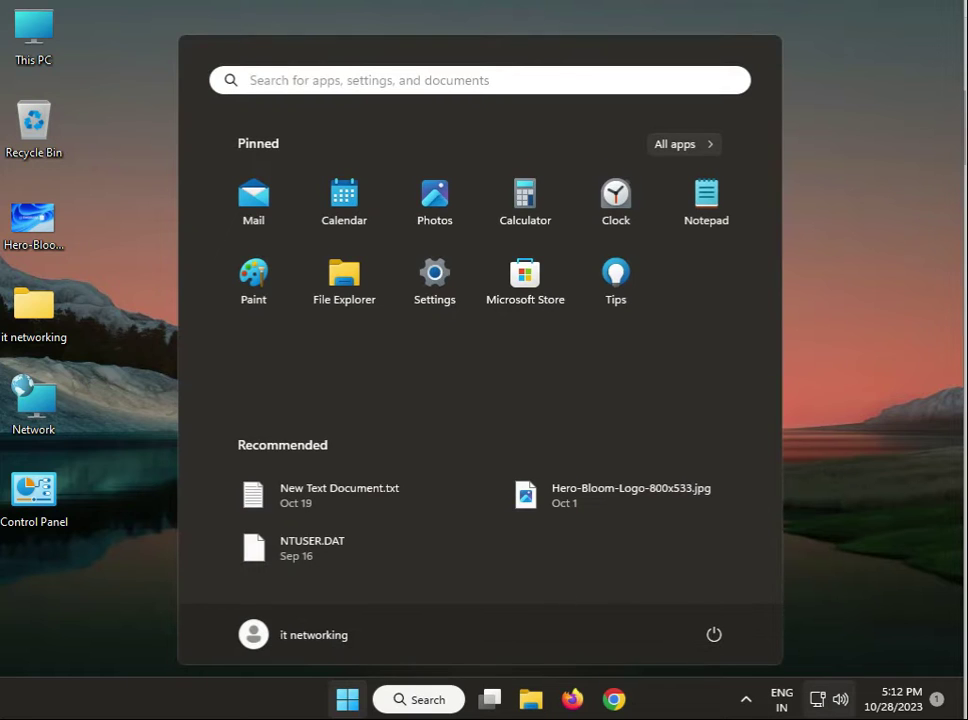
click(714, 636)
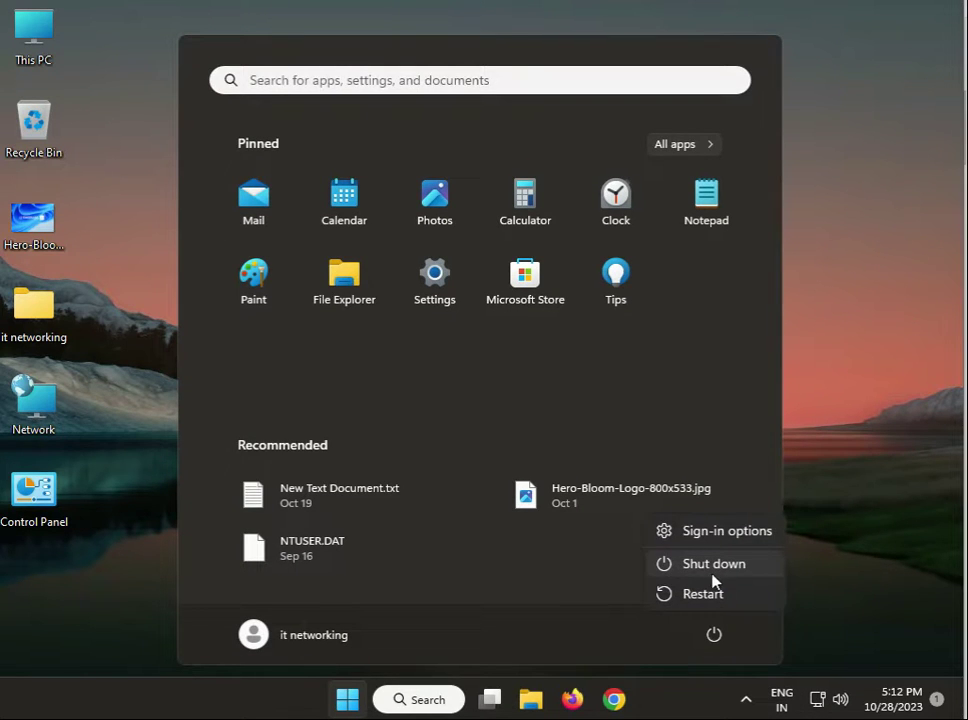
click(712, 563)
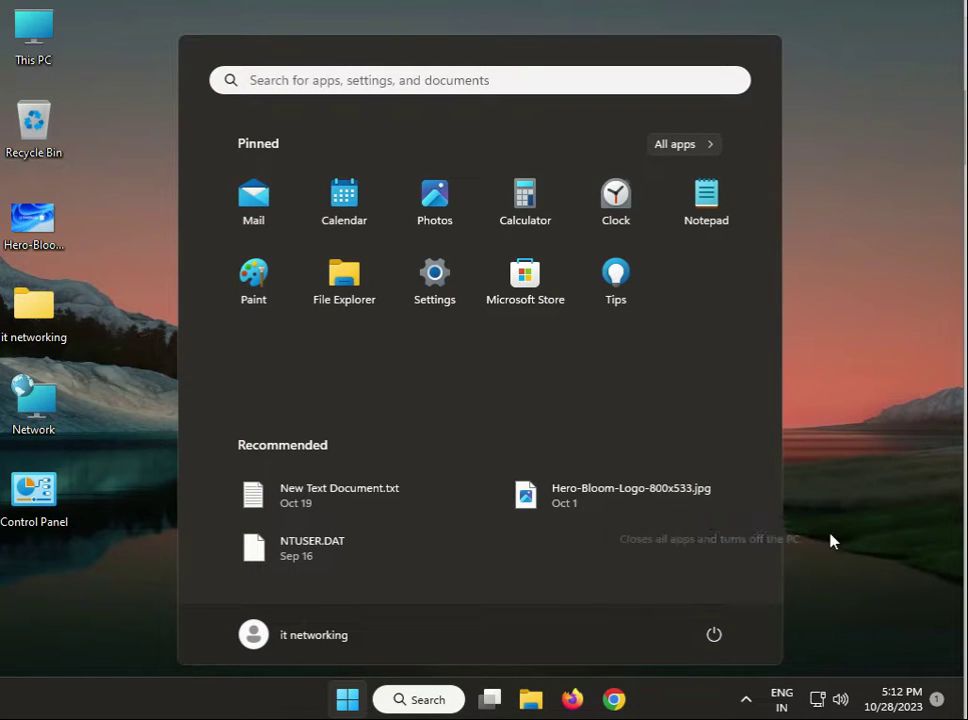
click(145, 536)
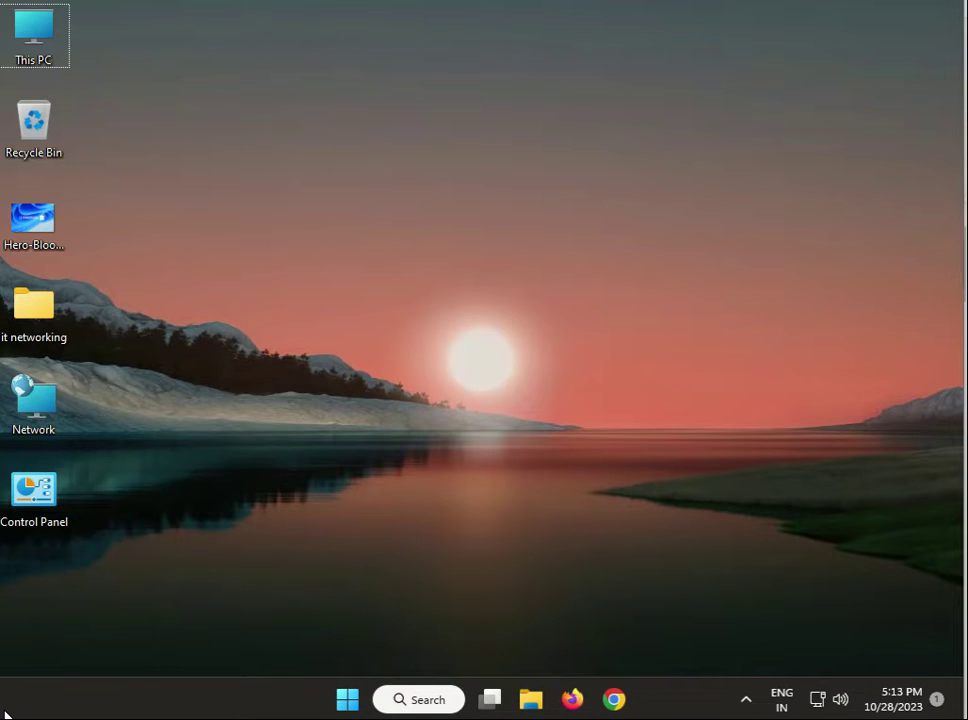
- Review the Other troubleshooters list in the System Troubleshoot settings, including the Windows Update entry, and close Settings
click(340, 703)
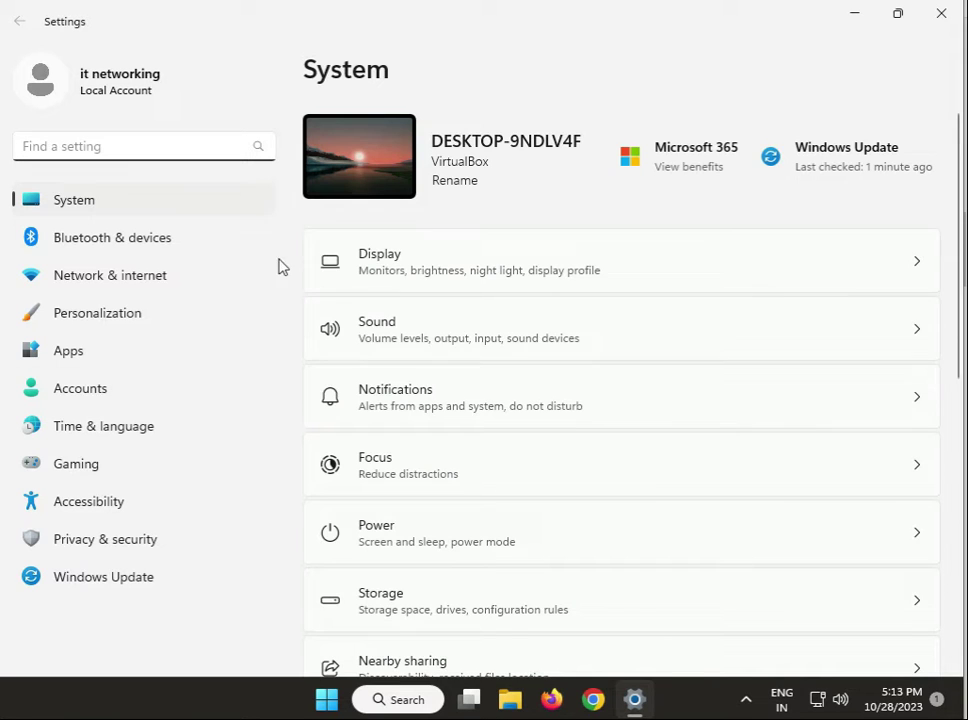
scroll(575, 434, down, 4)
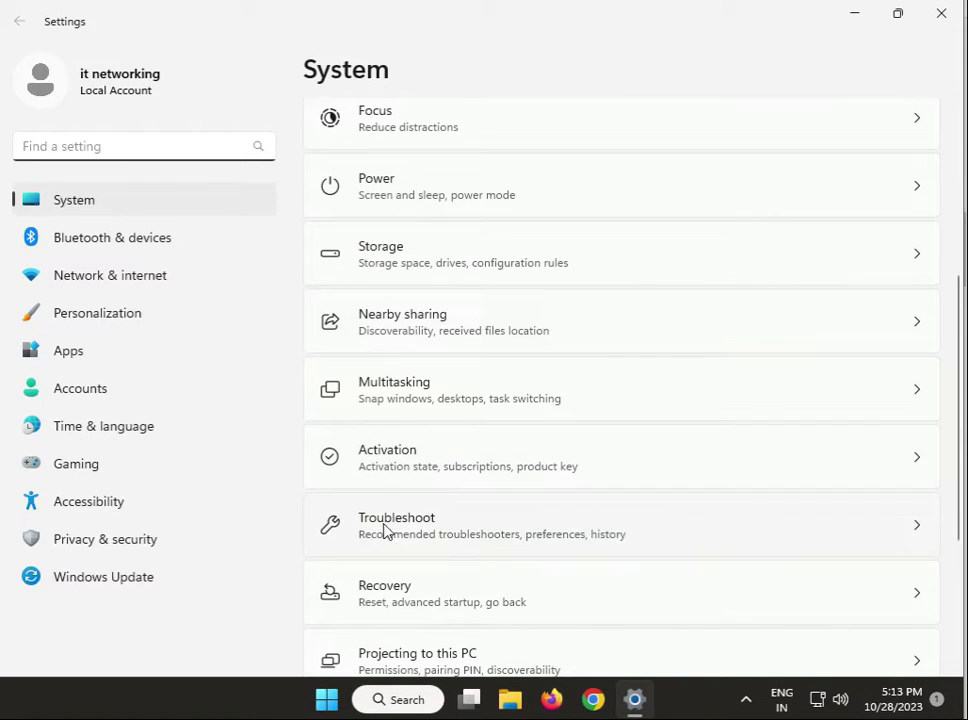
click(398, 530)
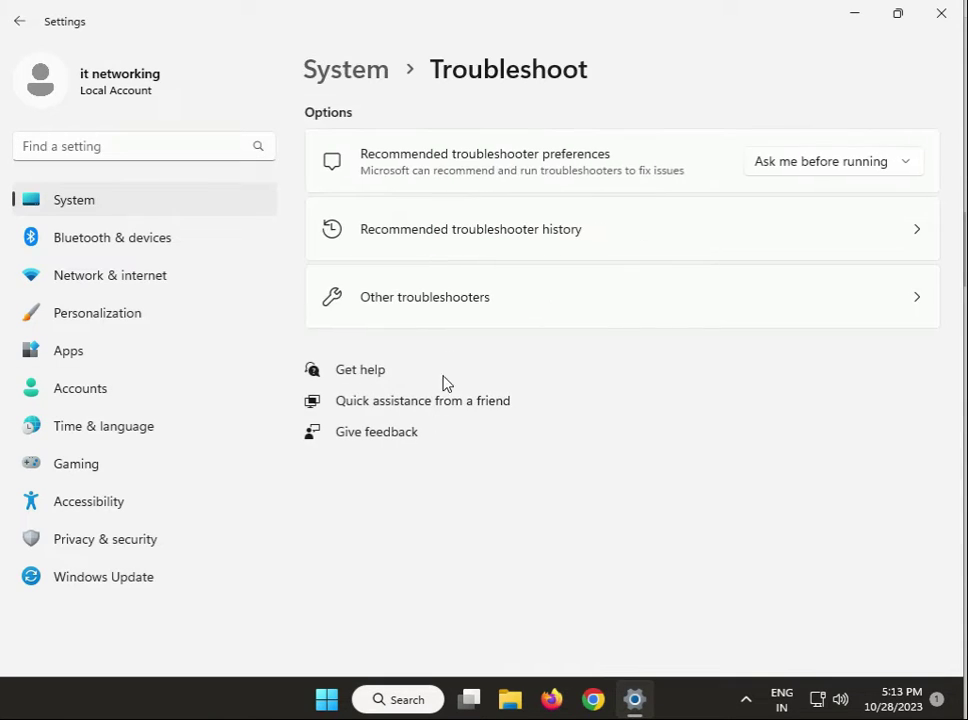
click(482, 315)
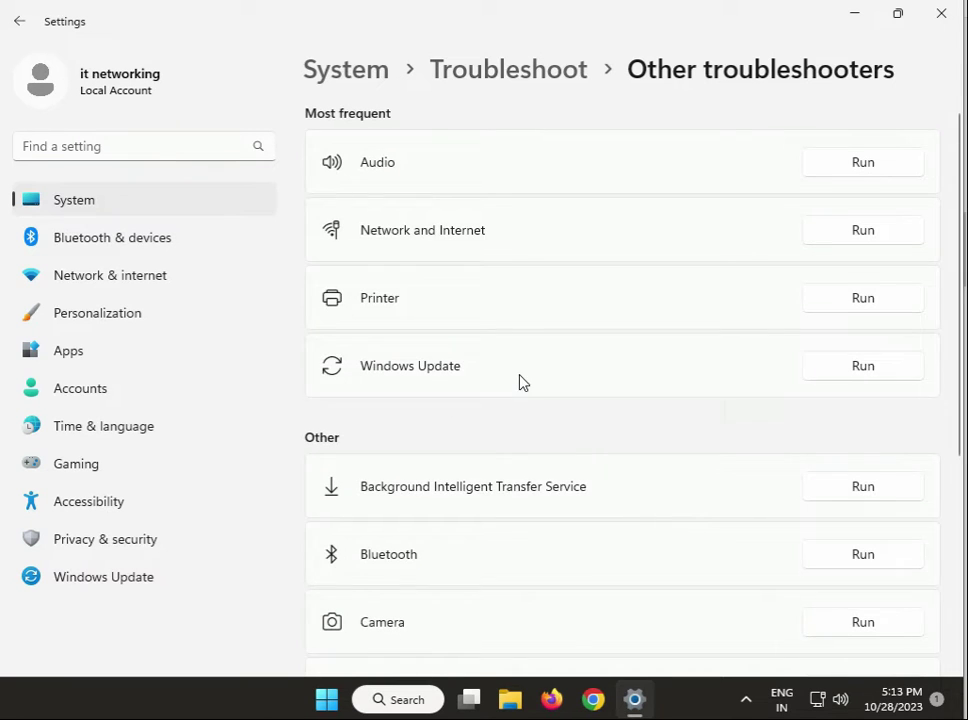
scroll(534, 400, down, 4)
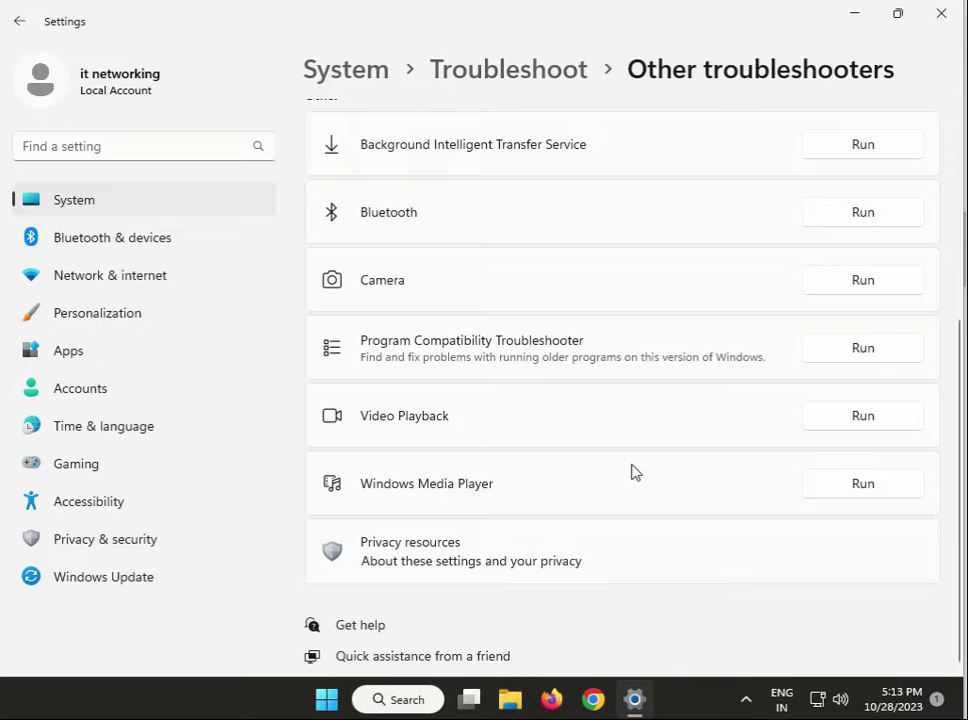
scroll(633, 471, up, 4)
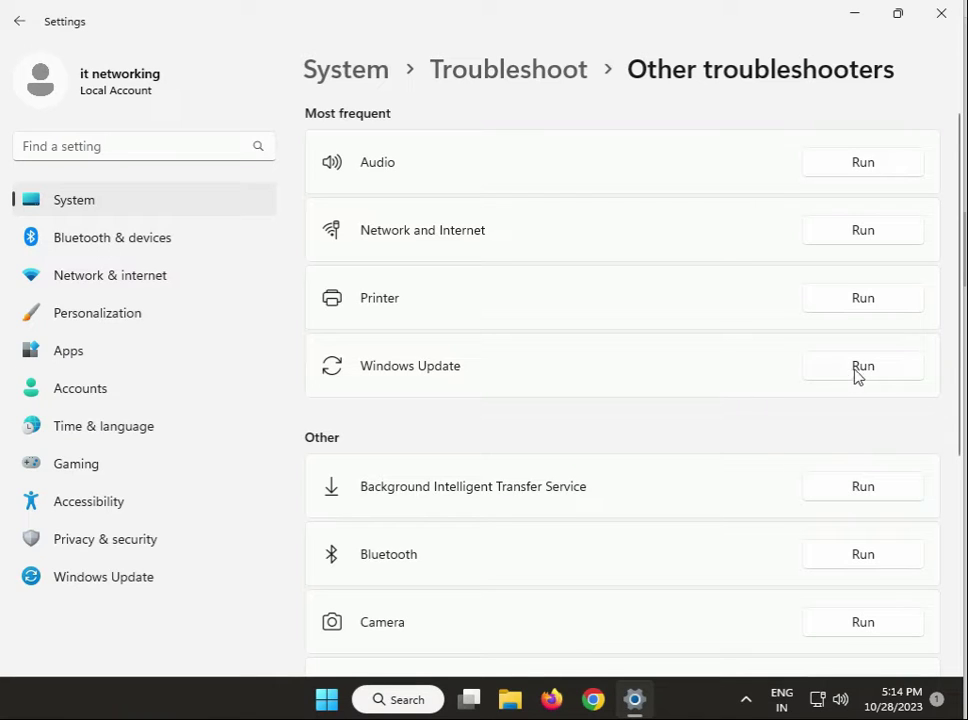
click(937, 17)
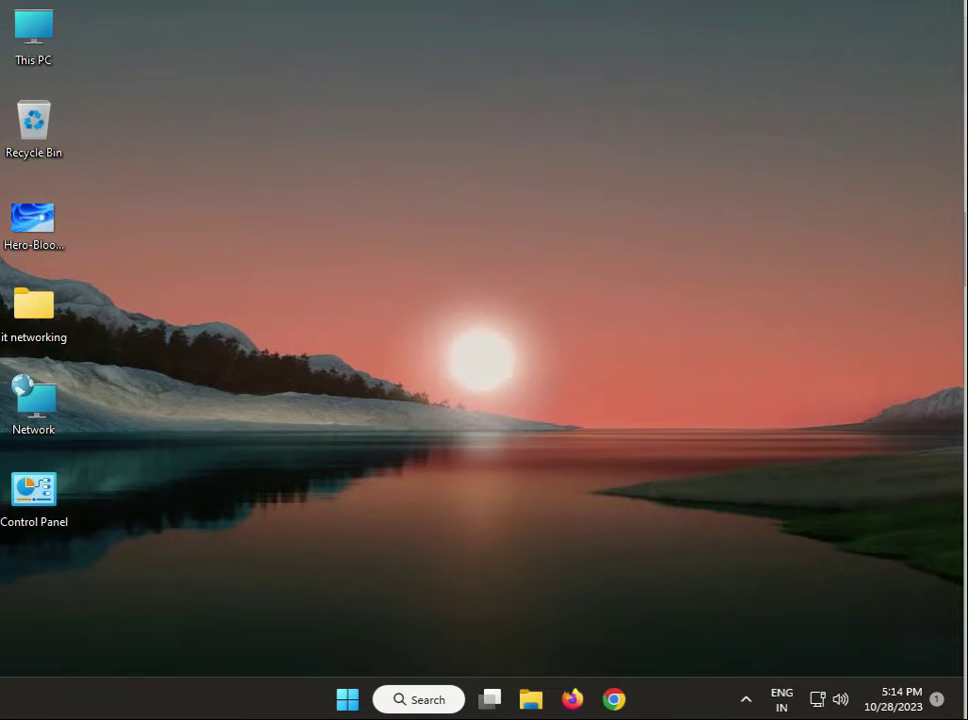
- Reset OneDrive by running %localappdata%\Microsoft\OneDrive\onedrive.exe /reset from the Run dialog
key(super+r)
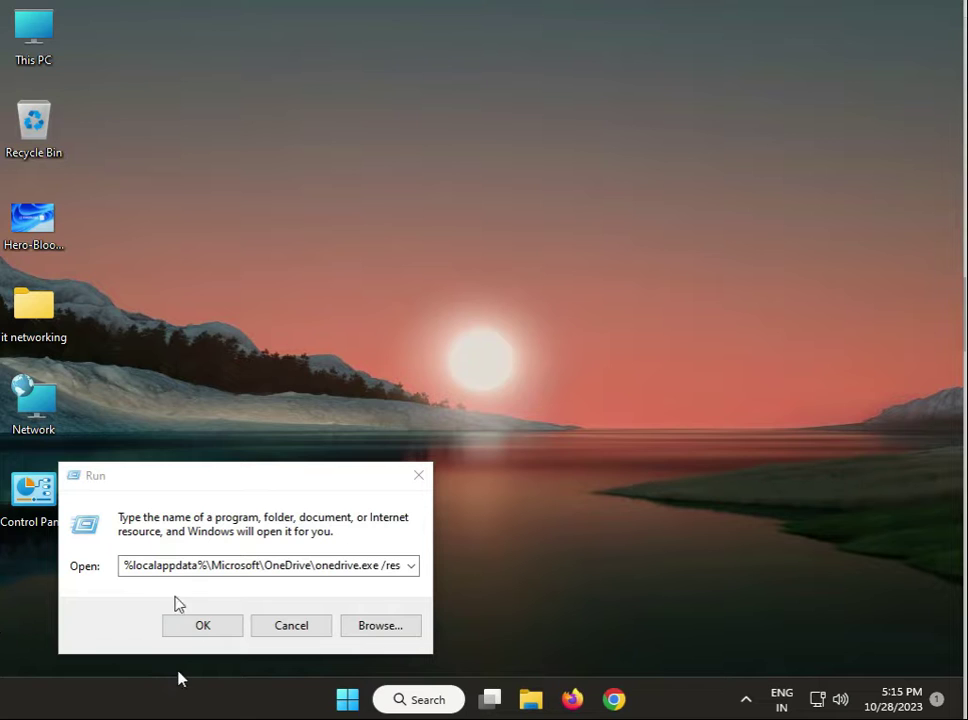
click(188, 568)
click(173, 568)
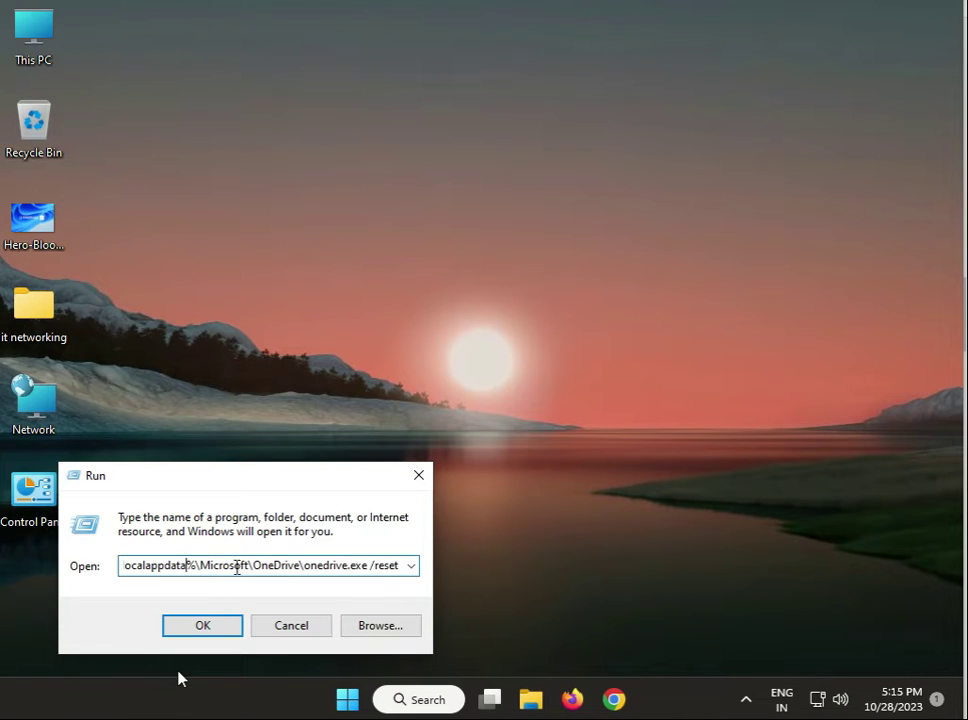
drag(400, 568, 123, 572)
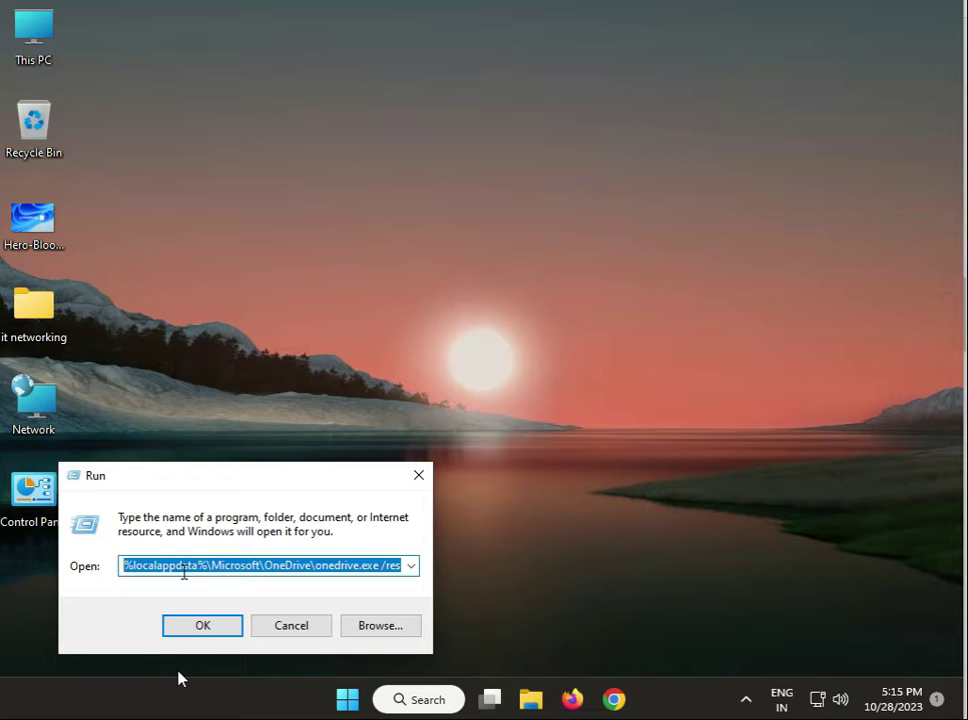
click(202, 626)
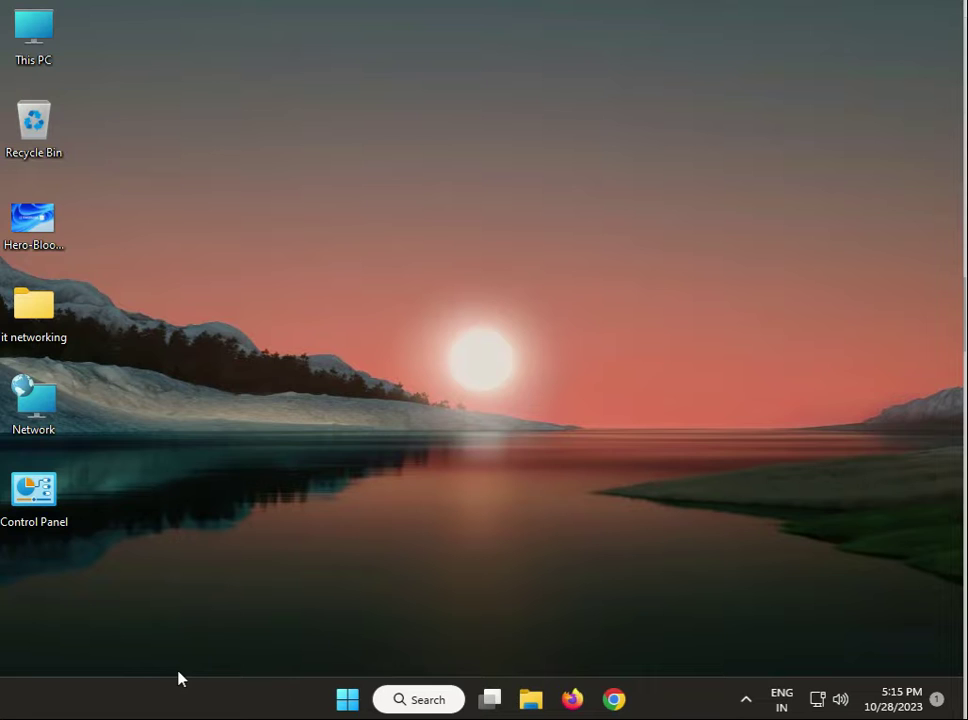
- Try to reset OneDrive by running %programfiles(x86)%\Microsoft OneDrive\onedrive.exe /reset from the Run dialog, and close the dialog
key(super+r)
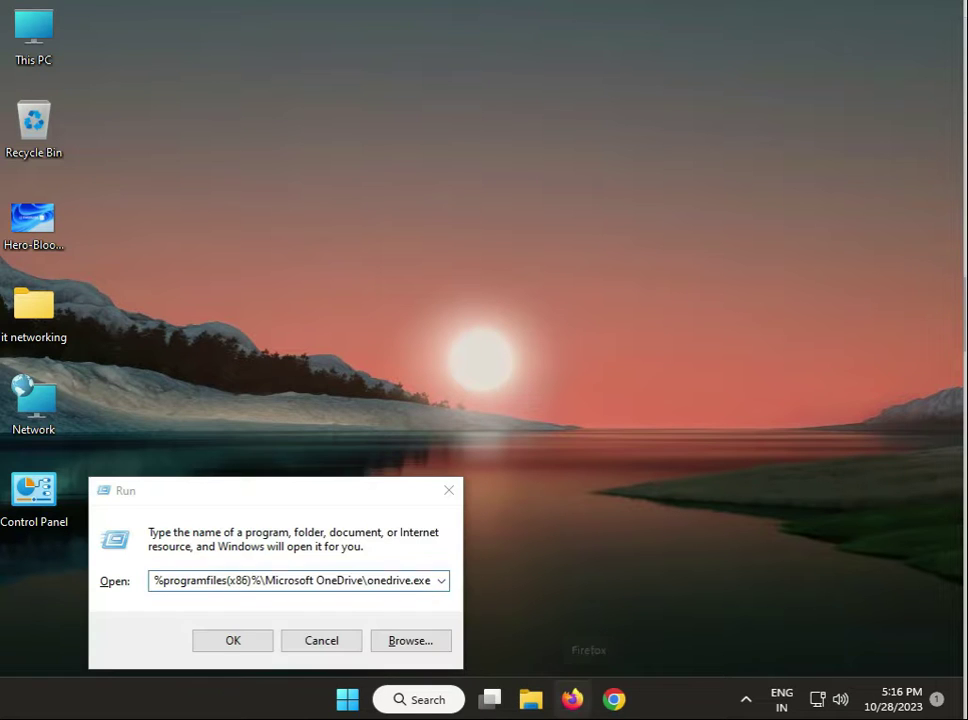
drag(299, 487, 332, 463)
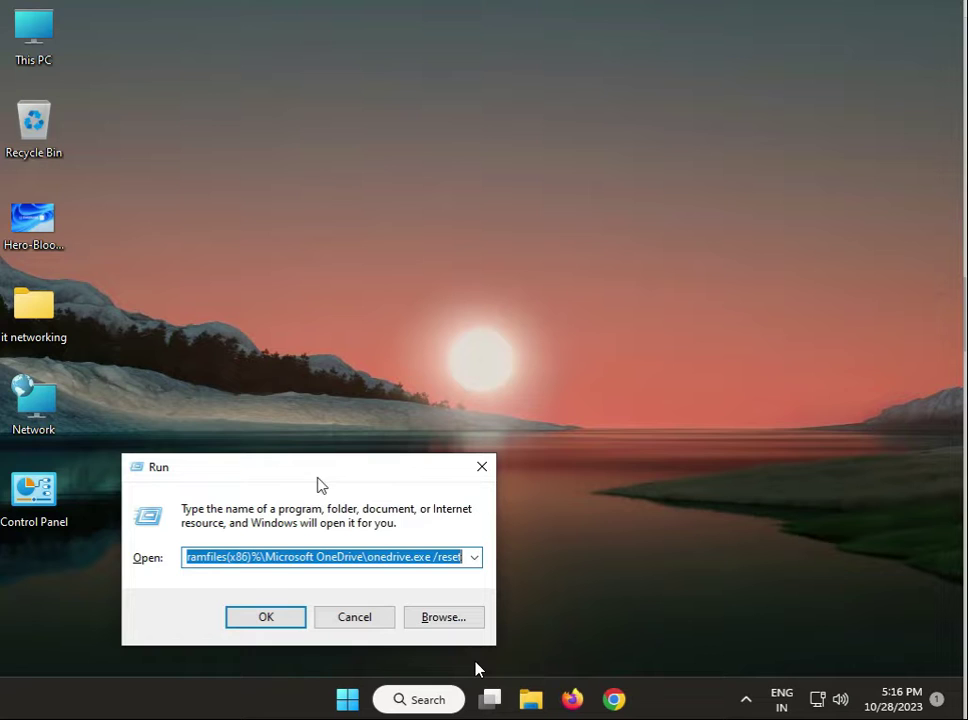
drag(282, 562, 179, 577)
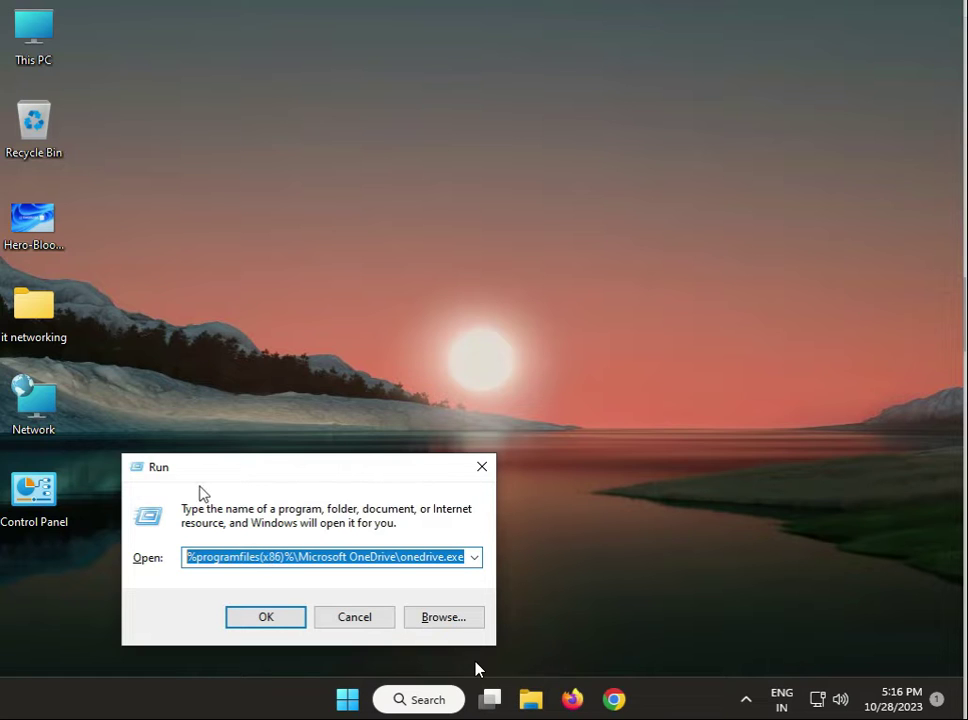
click(266, 620)
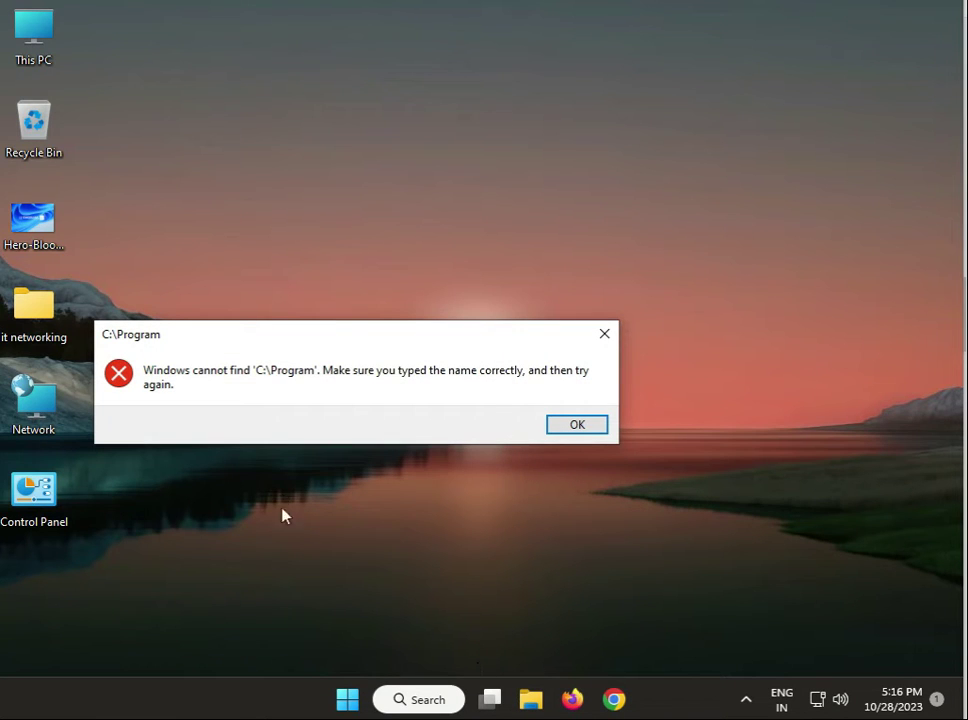
click(560, 426)
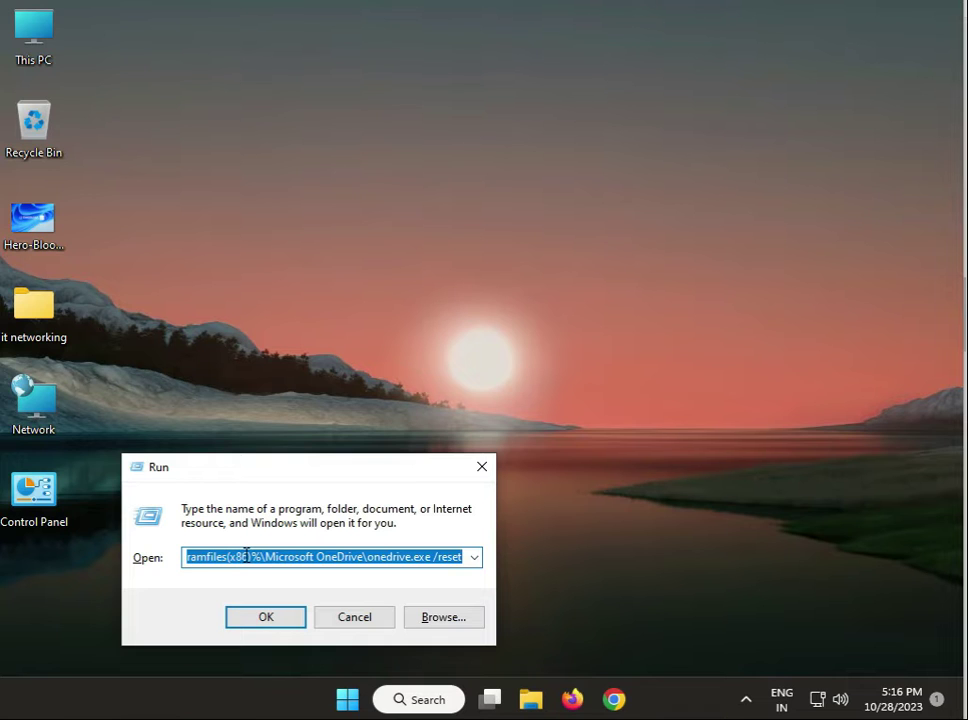
drag(248, 556, 236, 556)
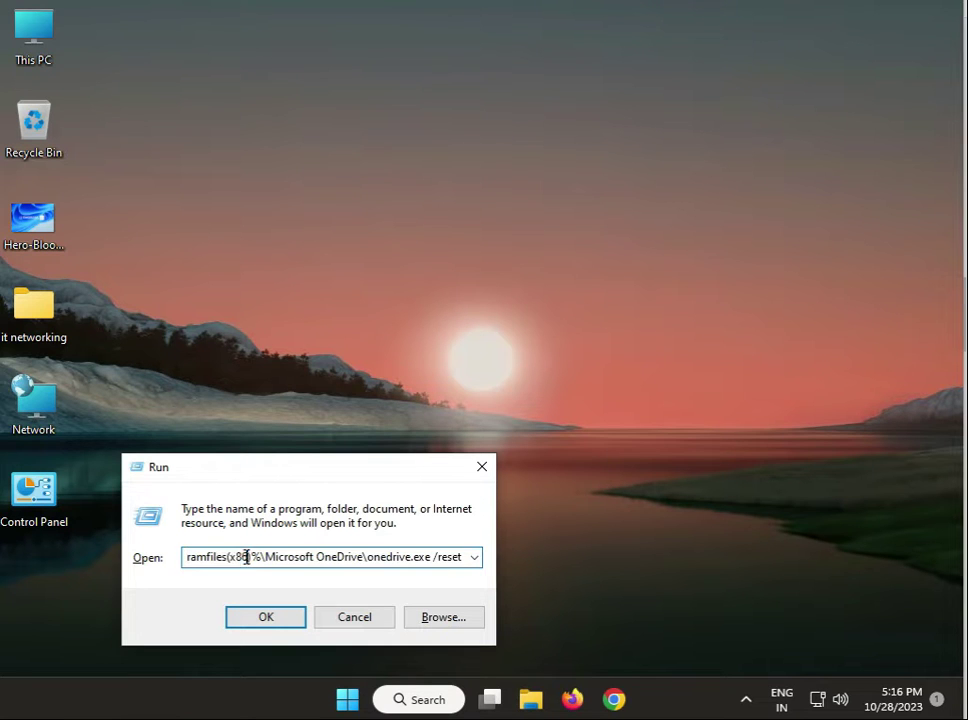
click(473, 476)
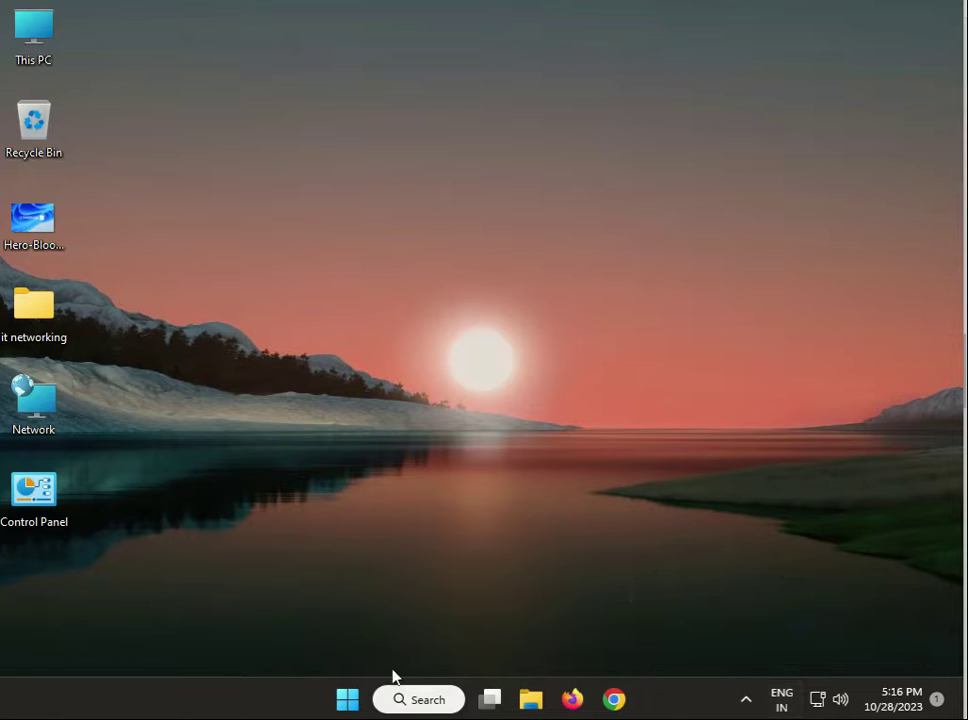
- Locate the Network and Internet troubleshooter under Other troubleshooters in the System Troubleshoot settings, and close Settings
click(346, 698)
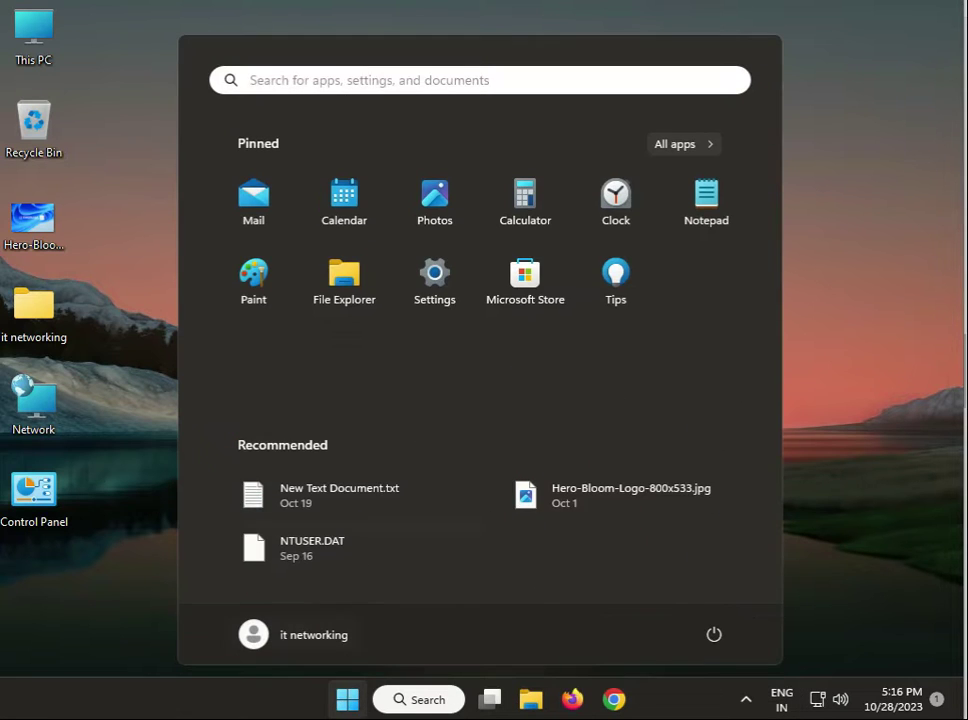
click(433, 288)
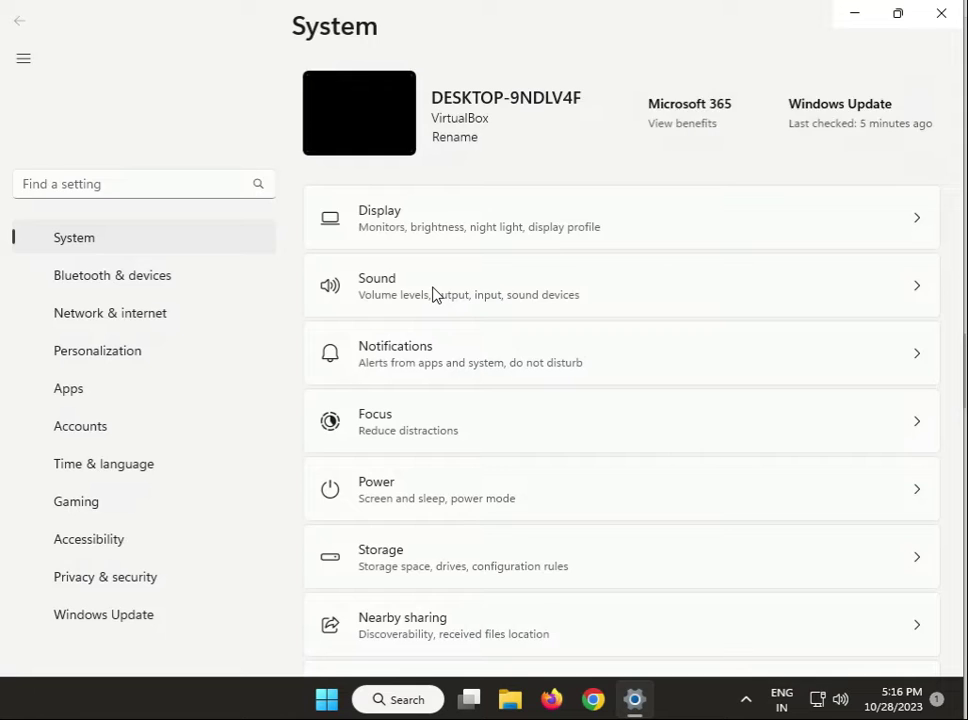
scroll(592, 532, down, 5)
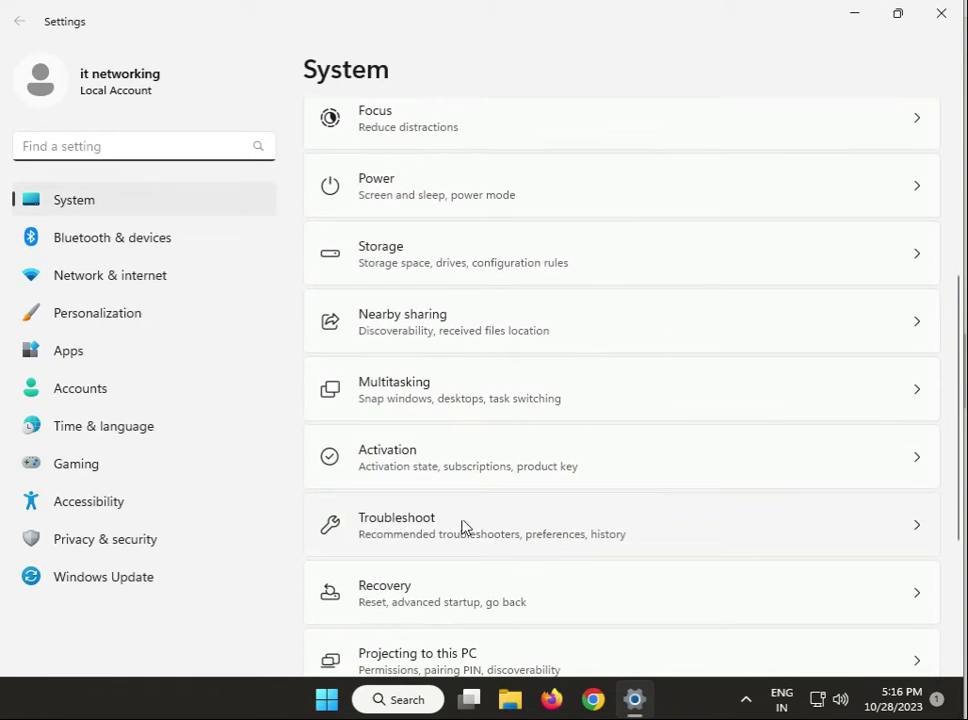
click(428, 521)
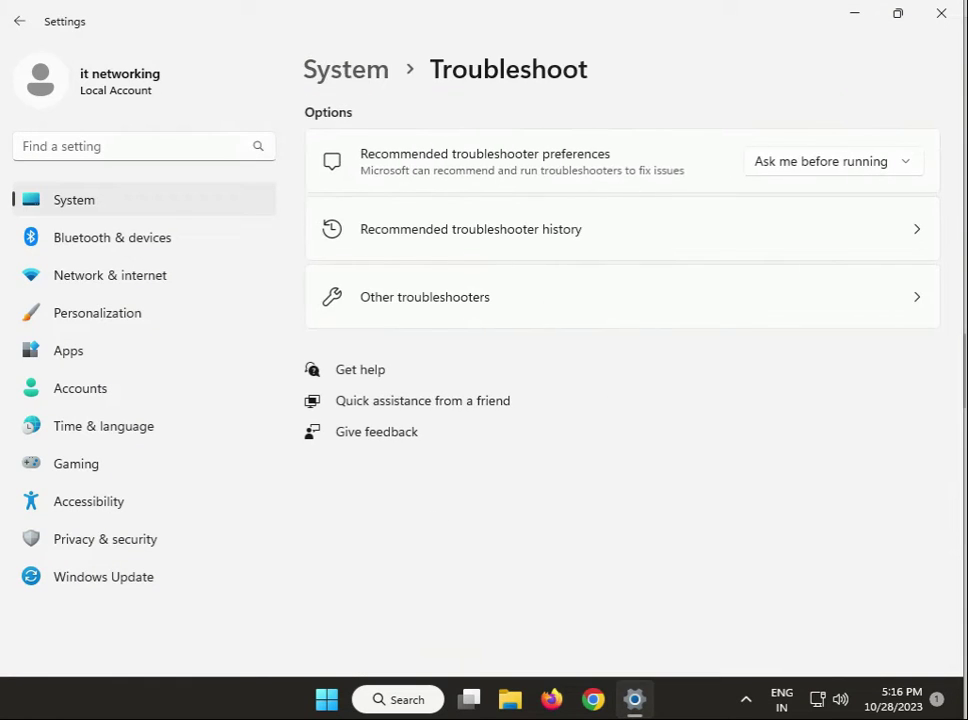
click(459, 320)
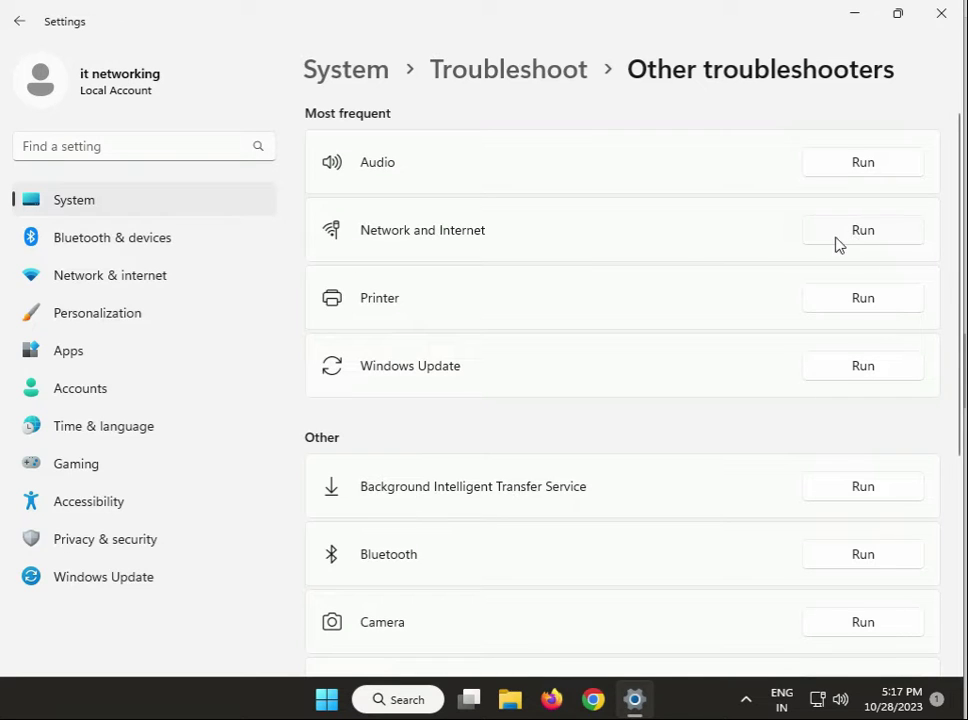
click(940, 16)
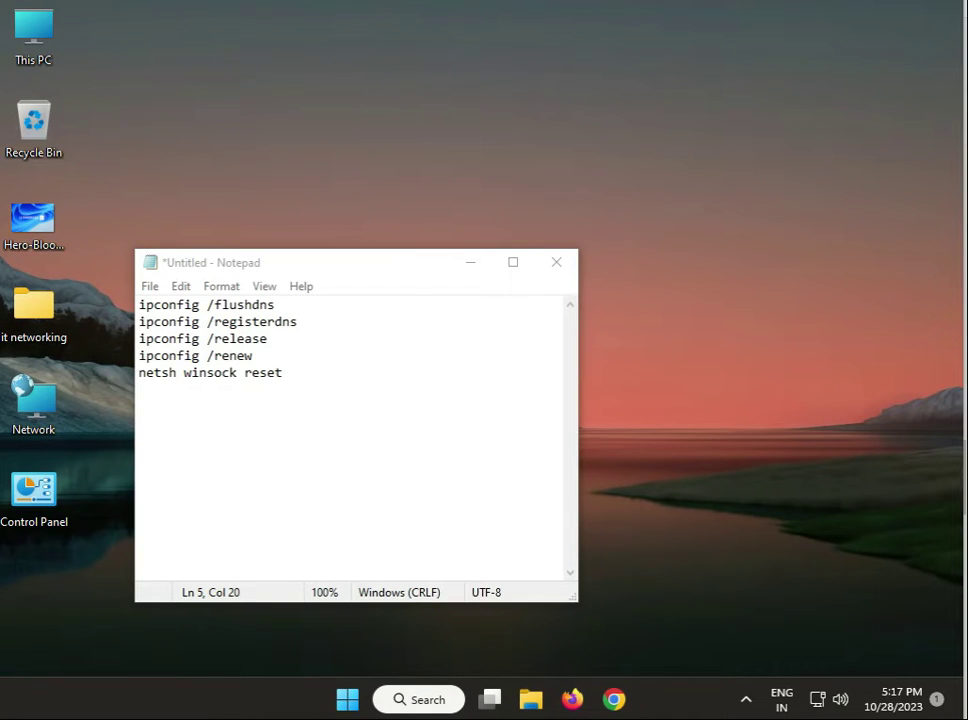
- Search for cmd and open Command Prompt as administrator
click(350, 705)
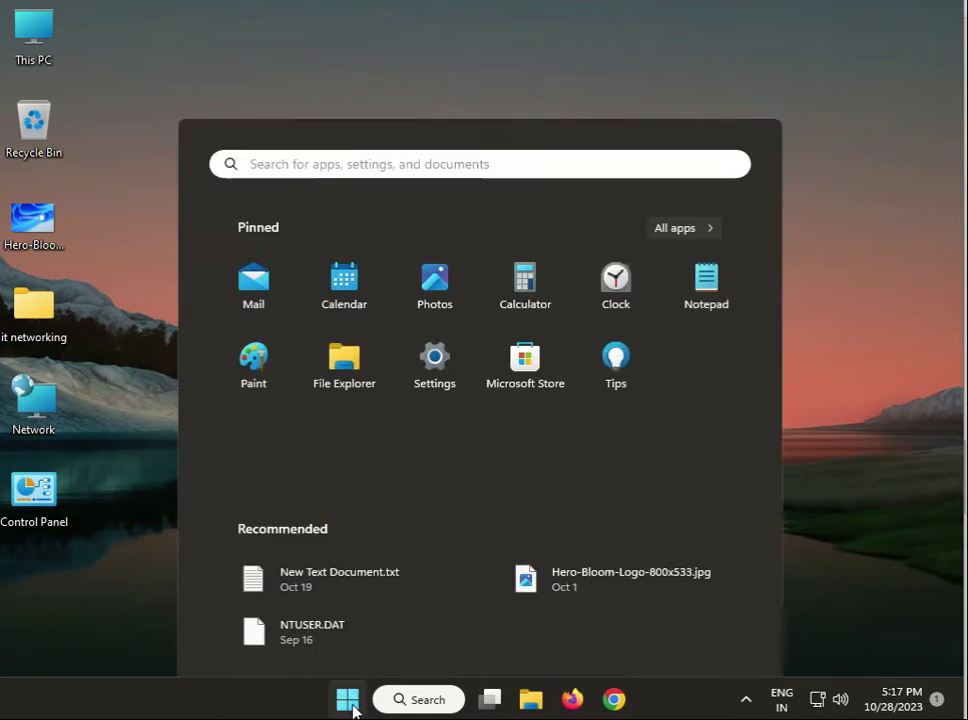
text(cmd)
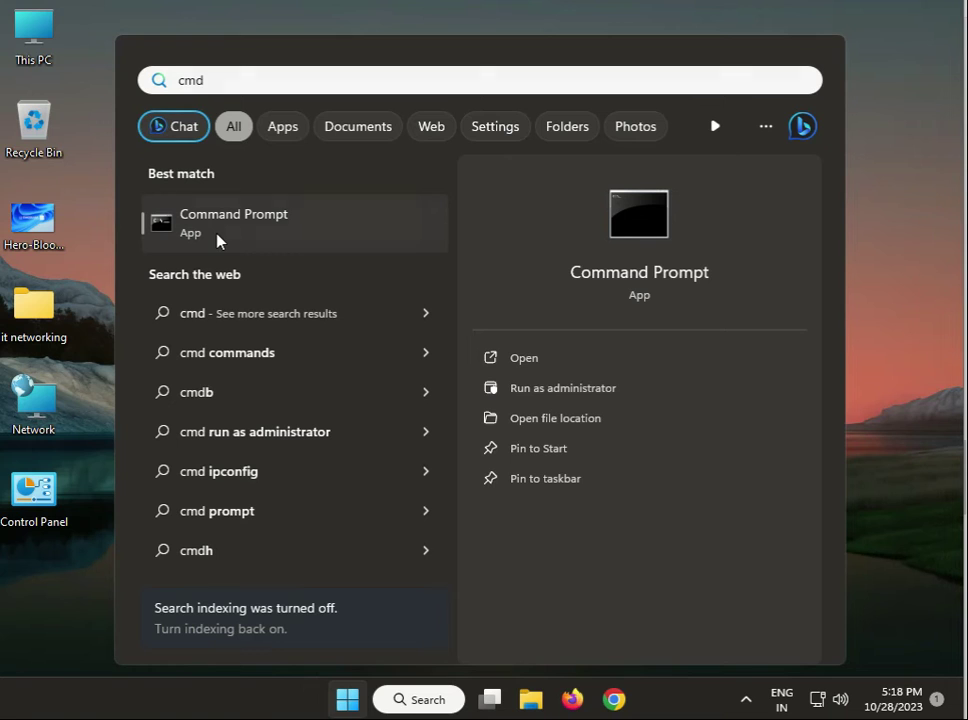
click(540, 389)
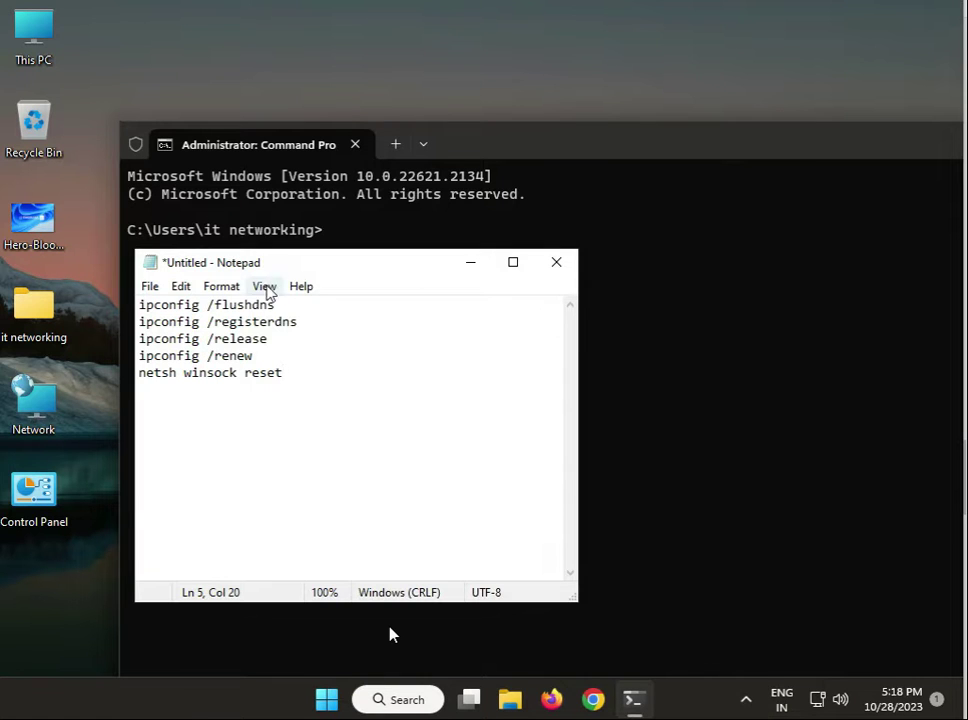
- Highlight the ipconfig /flushdns line in the Notepad command list, and try to close the note
drag(290, 268, 564, 235)
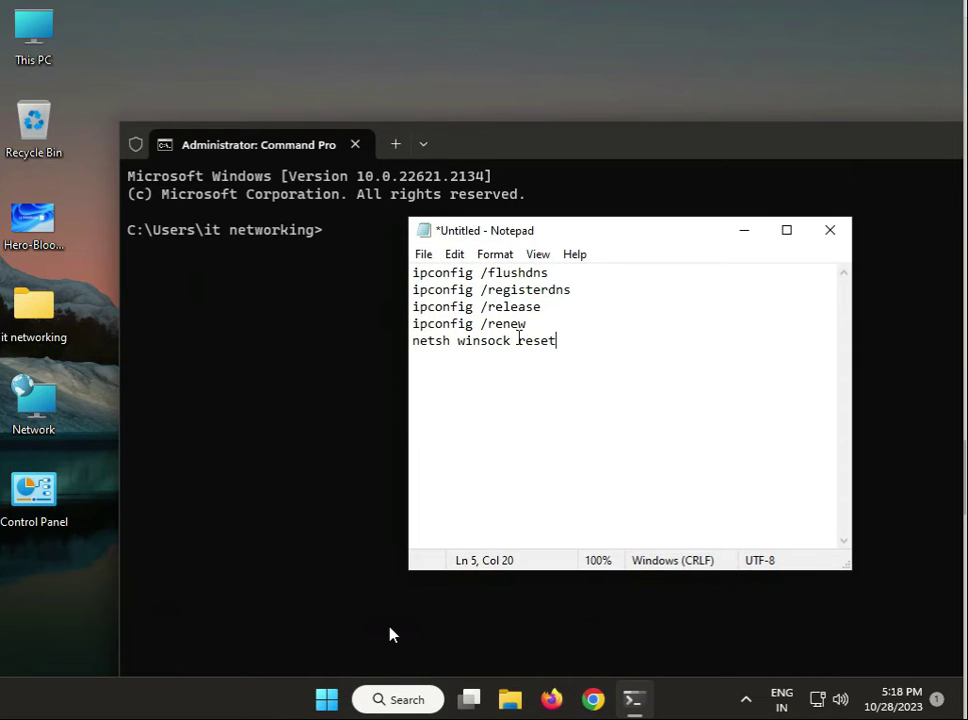
drag(414, 273, 549, 272)
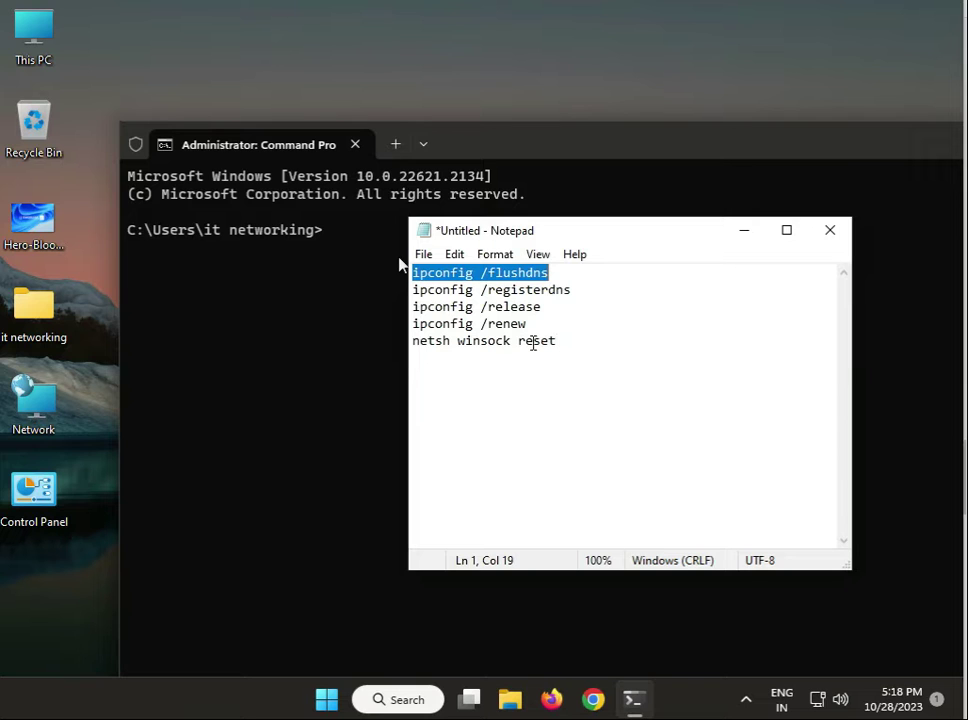
click(830, 232)
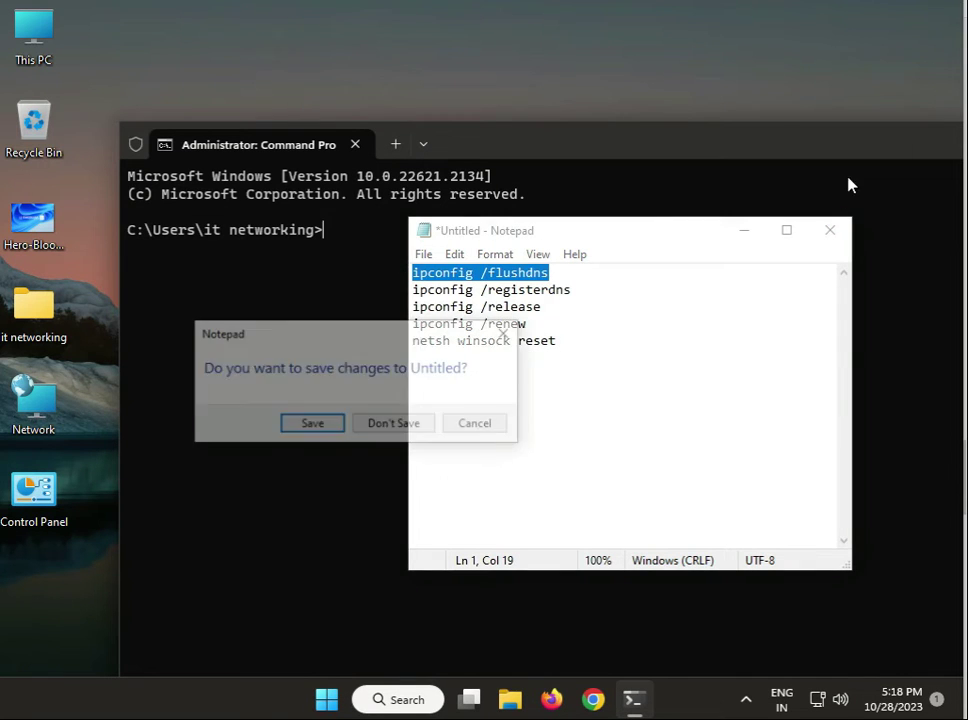
click(330, 425)
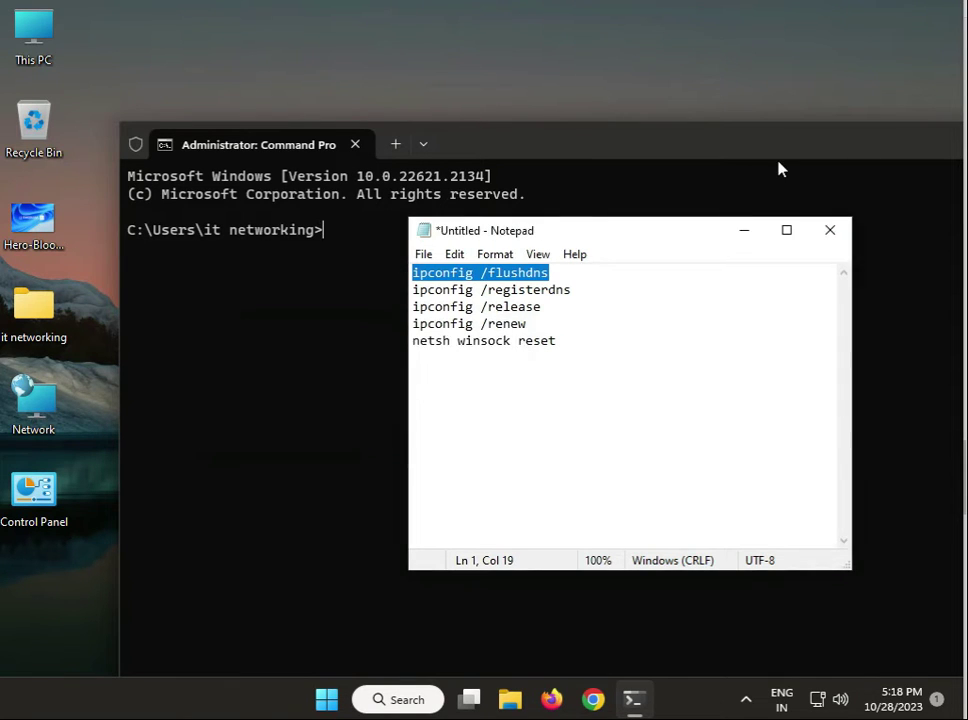
- Close the Notepad command list and the administrator Command Prompt window
click(917, 282)
click(830, 230)
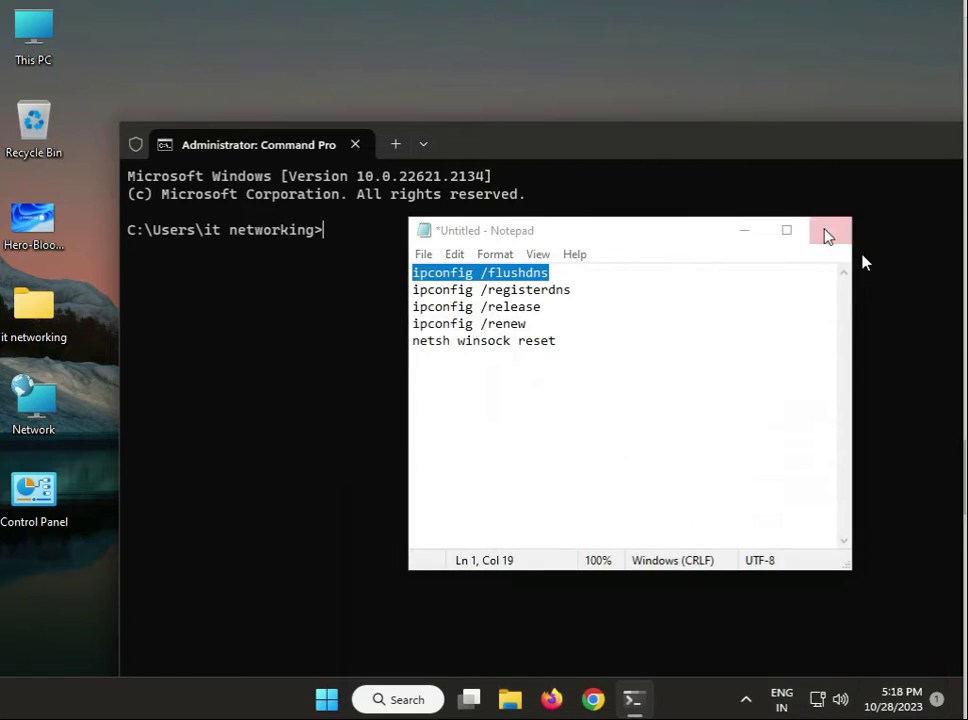
click(396, 425)
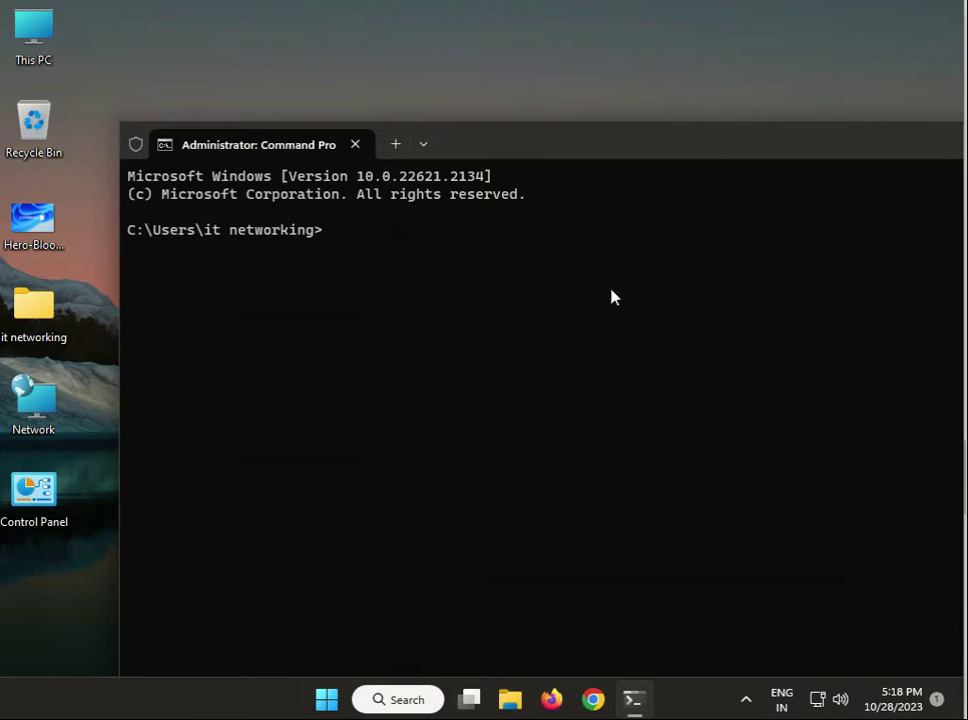
drag(875, 147, 767, 151)
click(914, 134)
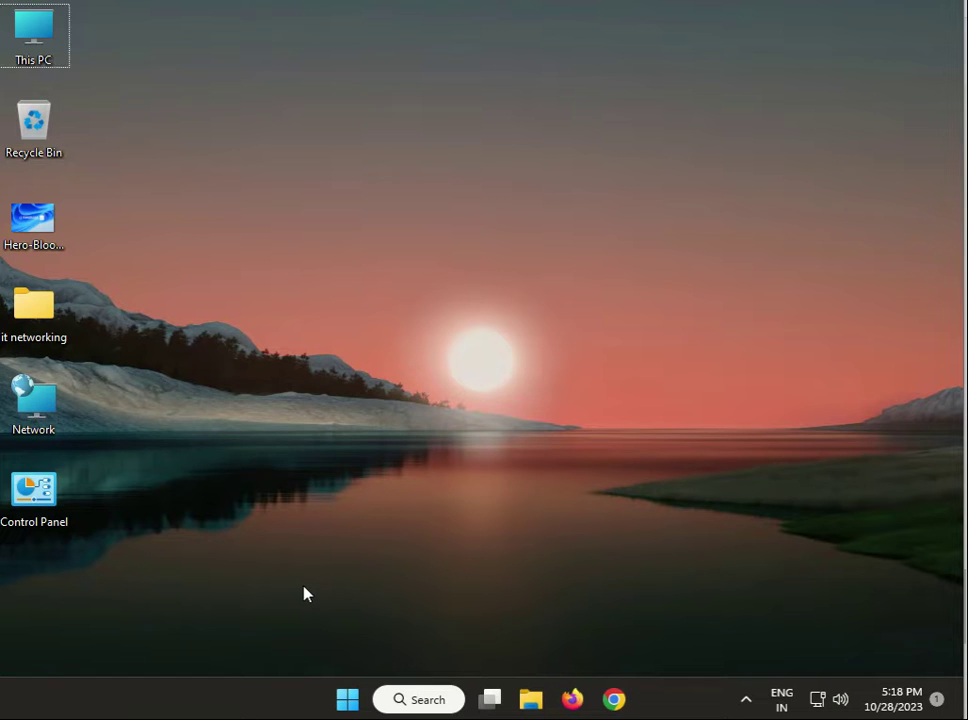
- Open the user's Temp folder by running %temp% from the Run dialog
key(super+r)
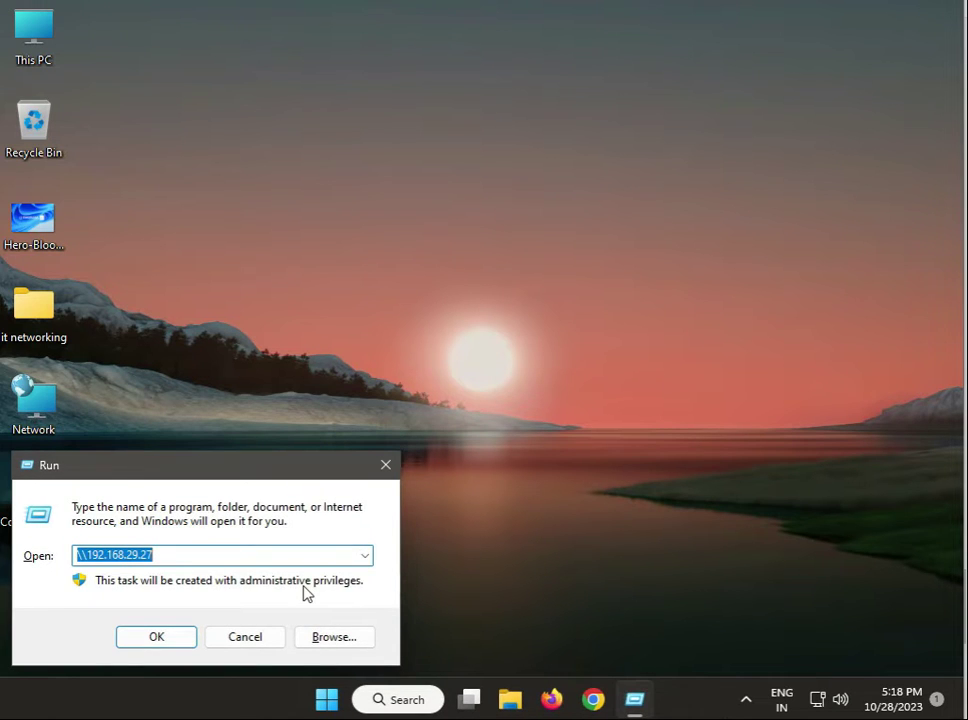
text(%)
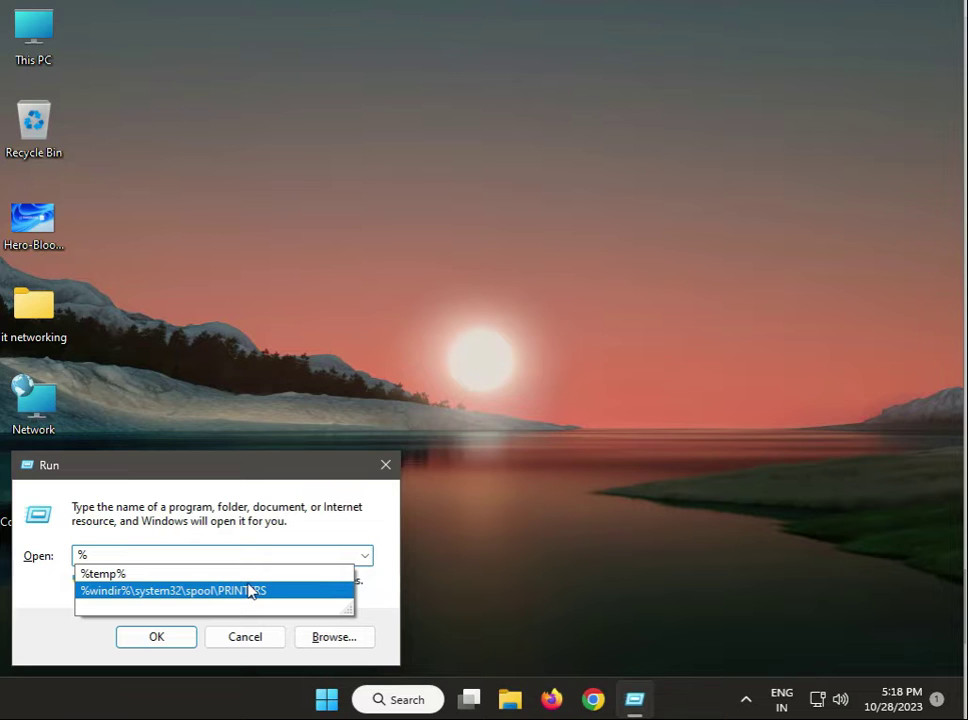
click(195, 578)
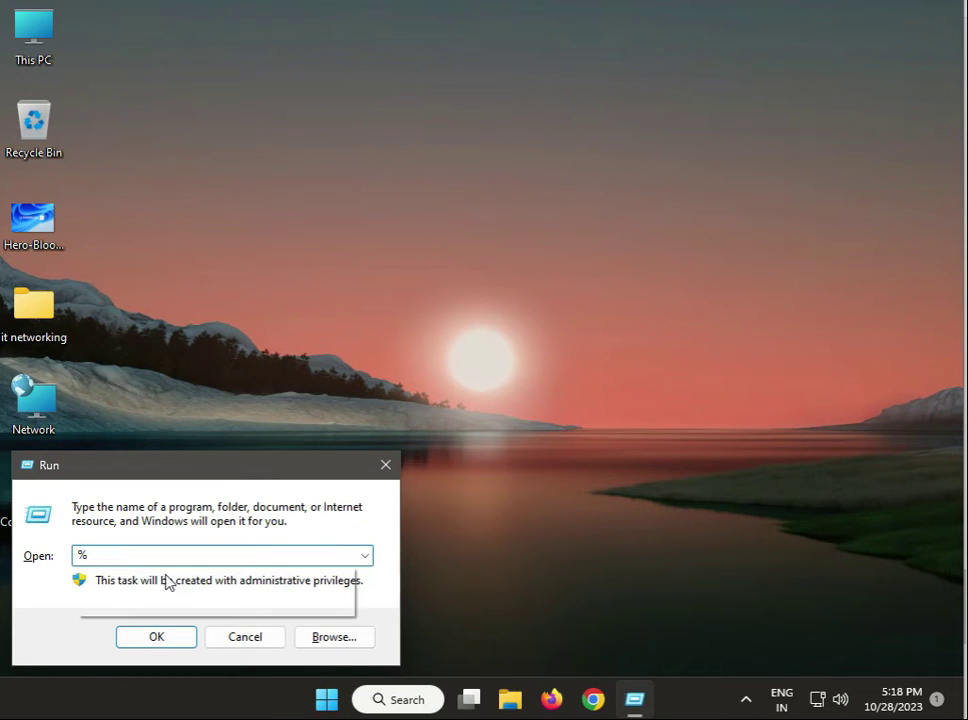
click(150, 636)
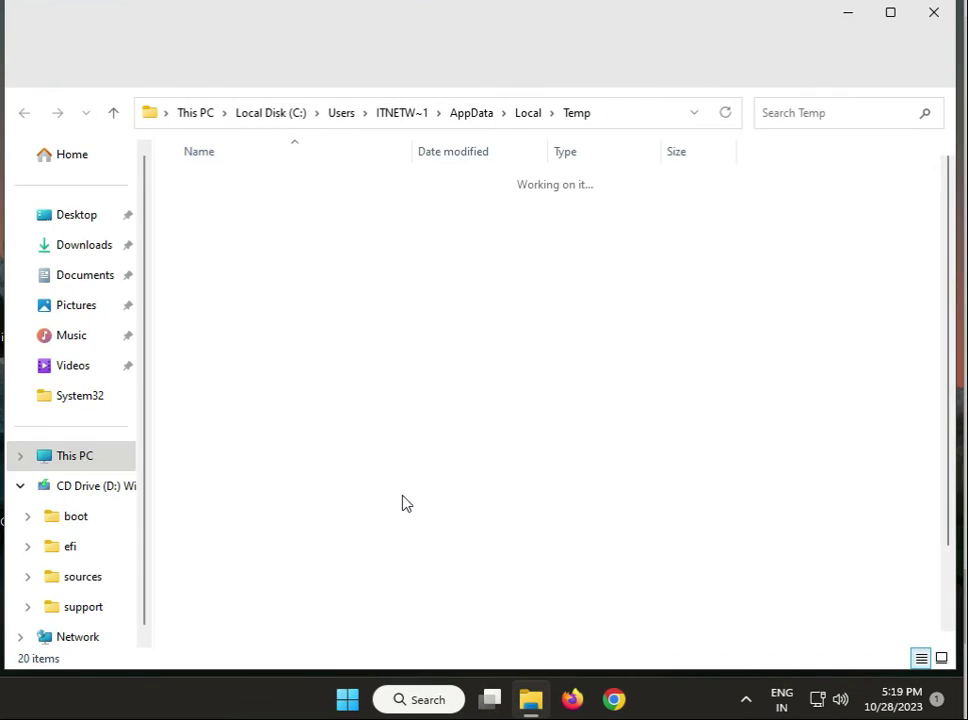
- Permanently delete all items in the Temp folder, skipping all files in use, and close the folder
key(ctrl+a)
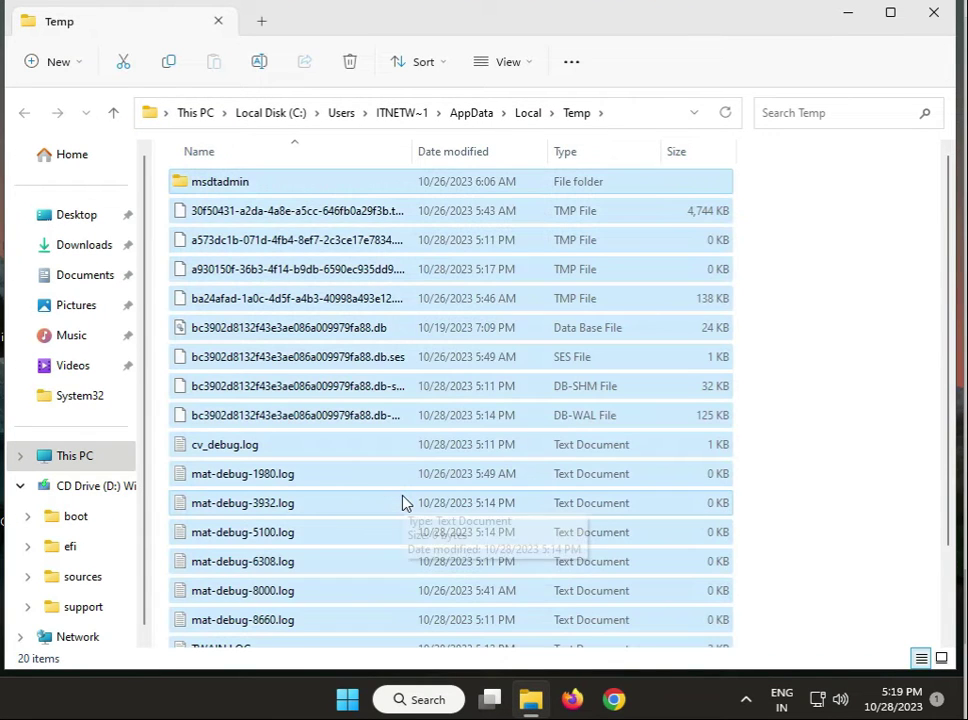
key(shift+Delete)
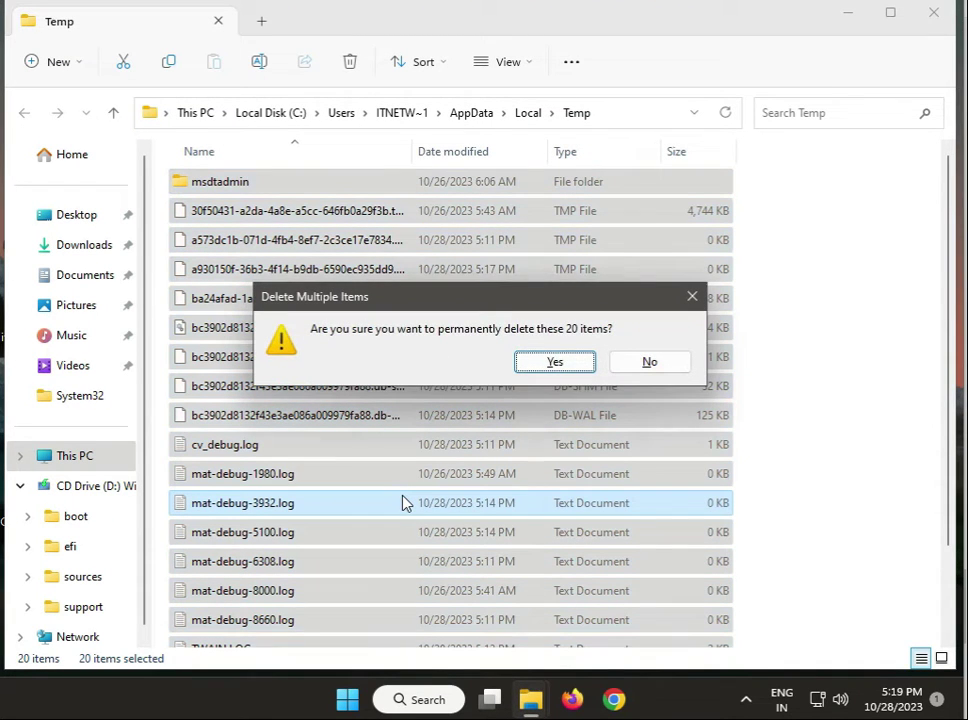
key(Return)
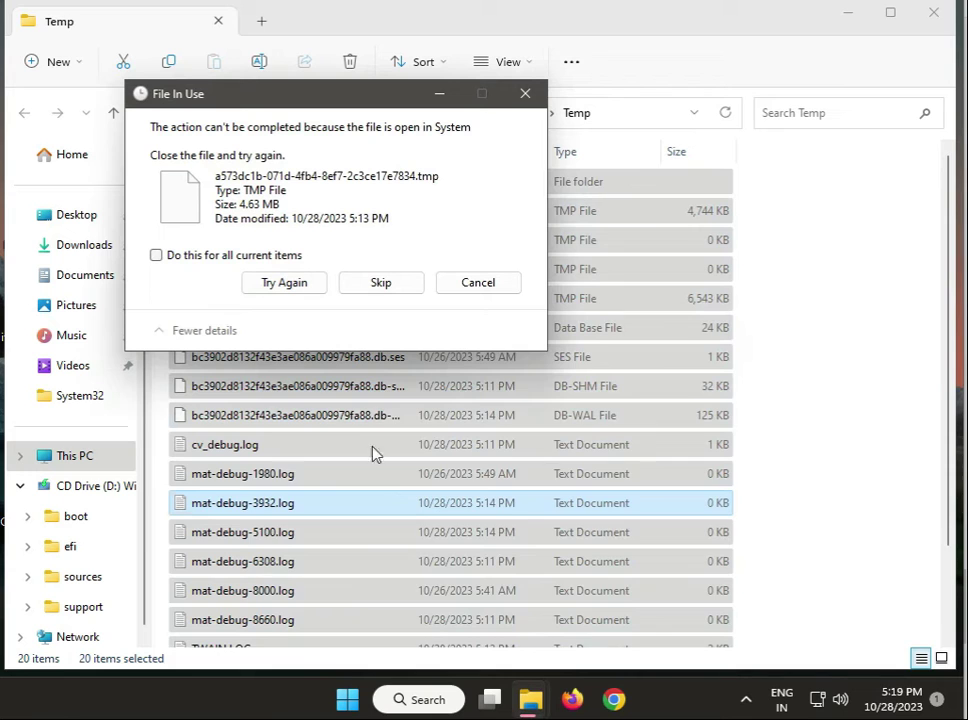
click(200, 257)
click(380, 283)
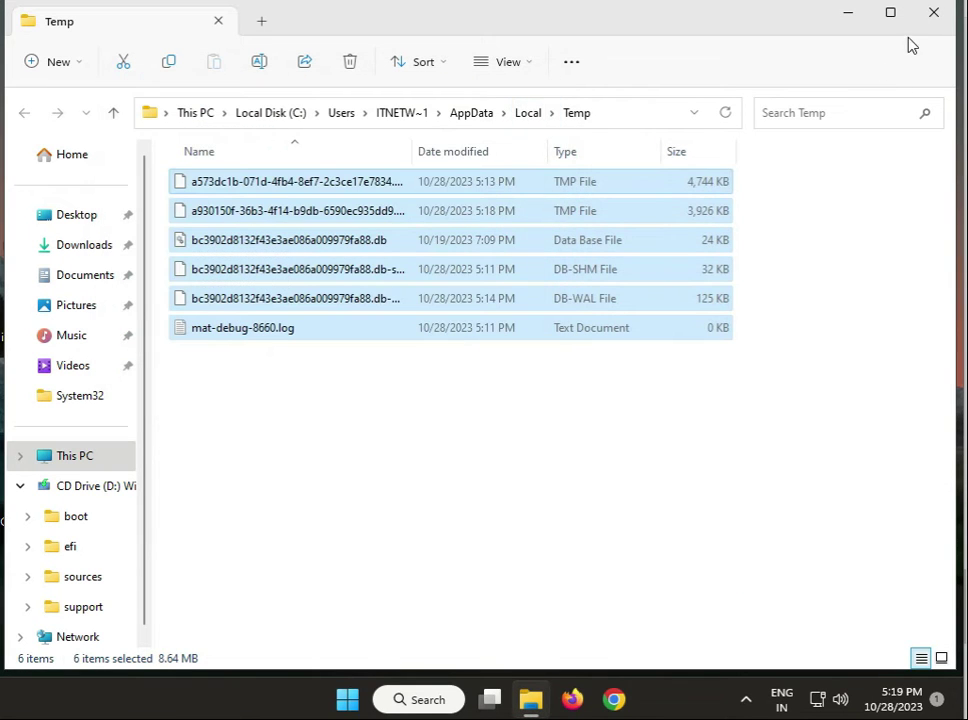
click(932, 16)
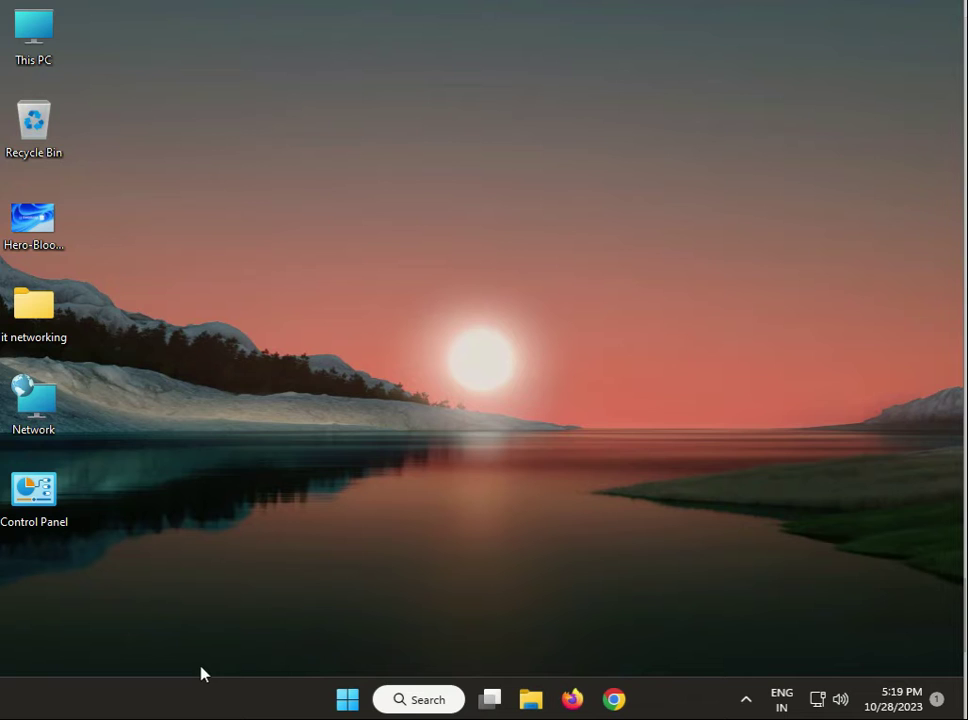
- Check the available updates on the Windows Update page of Settings, and close Settings
click(348, 700)
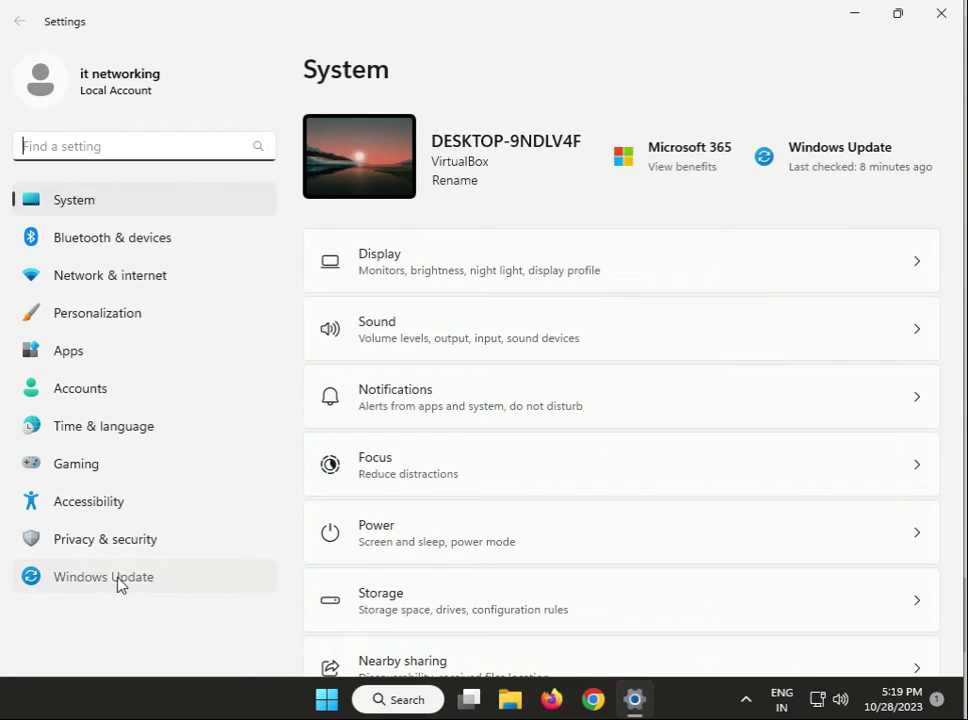
click(118, 580)
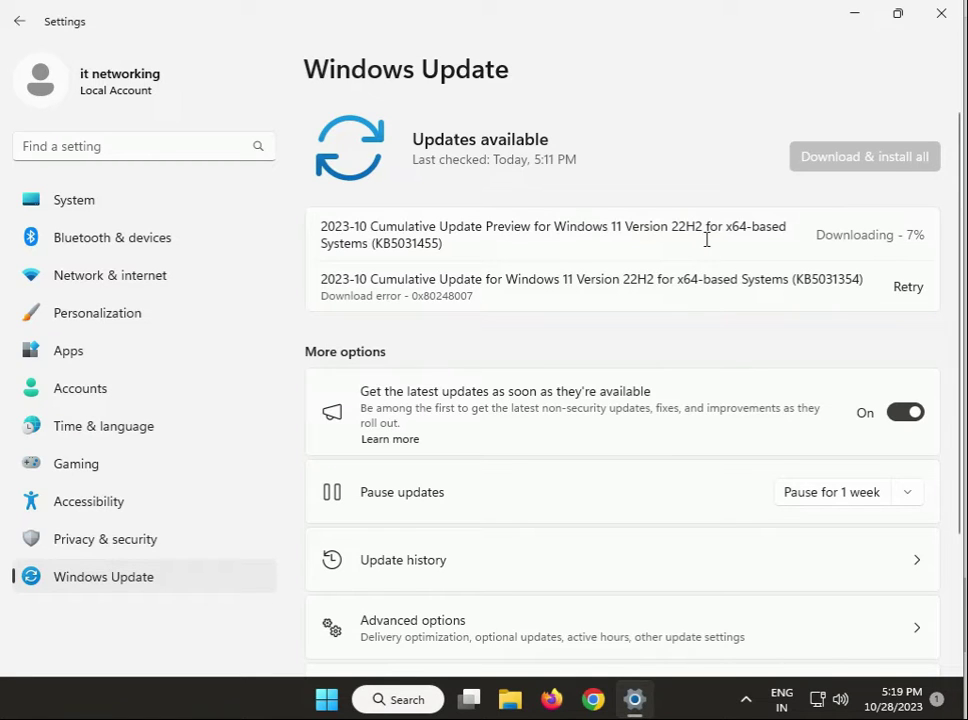
click(944, 24)
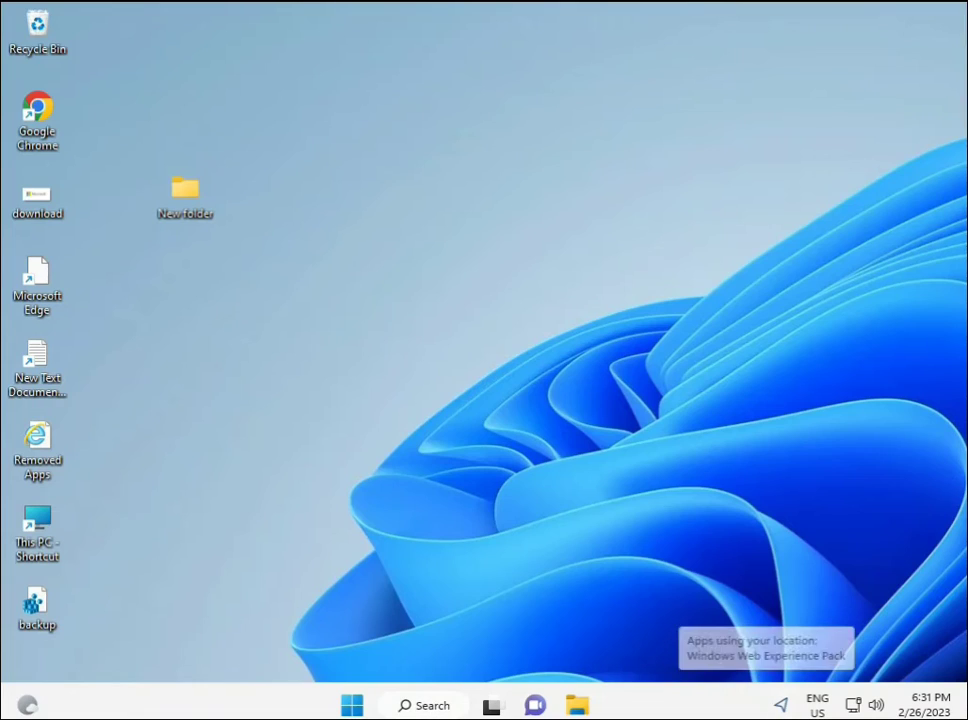
- Search for cmd and open Command Prompt as administrator, approving the User Account Control request
click(352, 705)
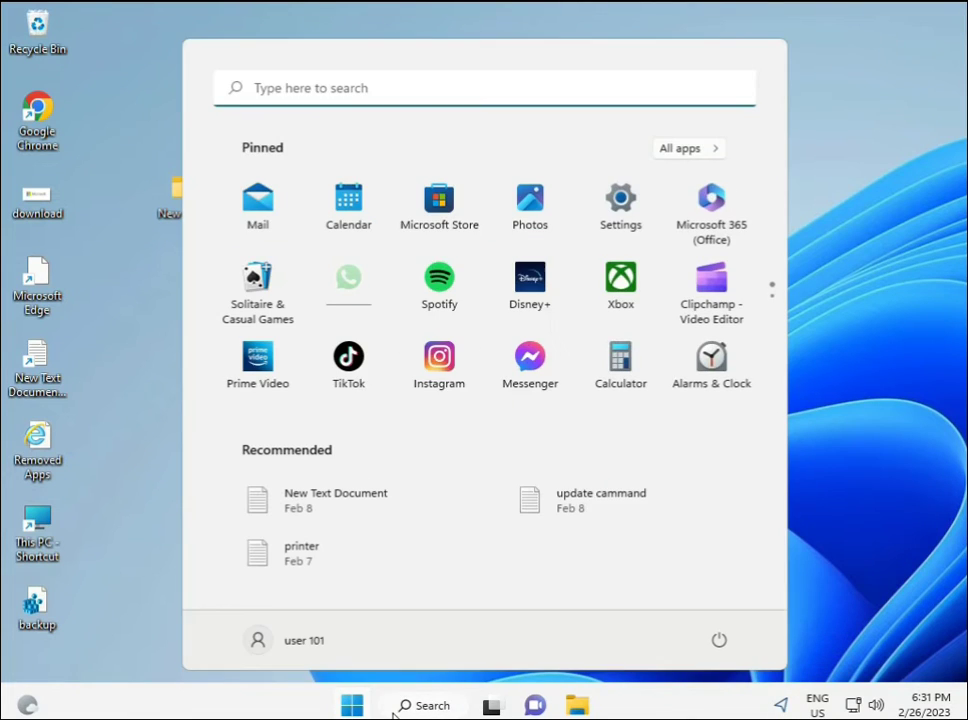
text(cmd)
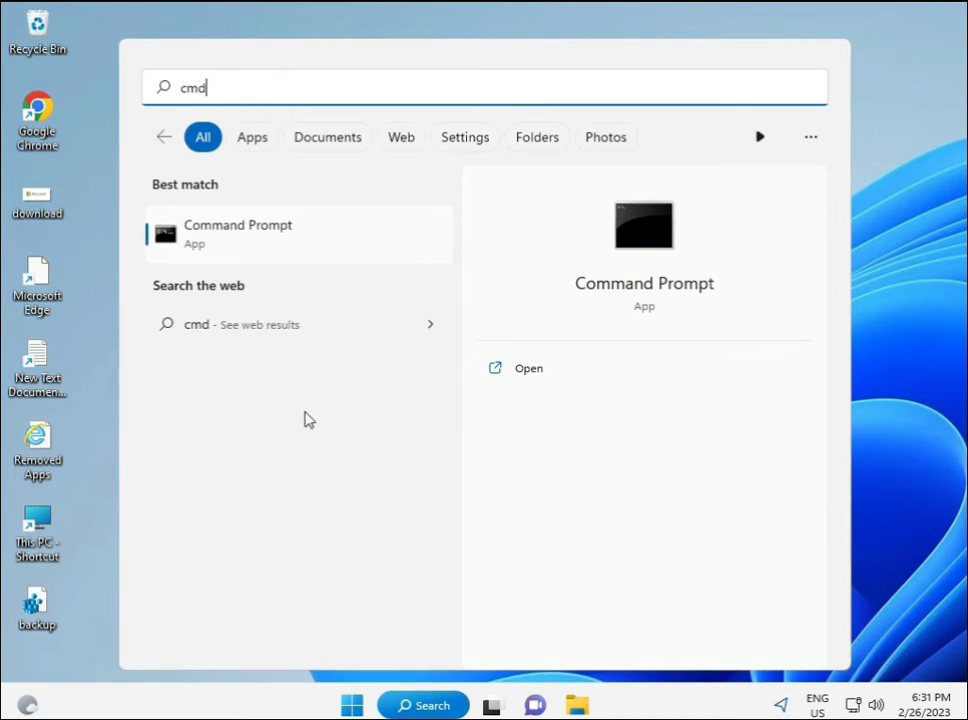
click(215, 235)
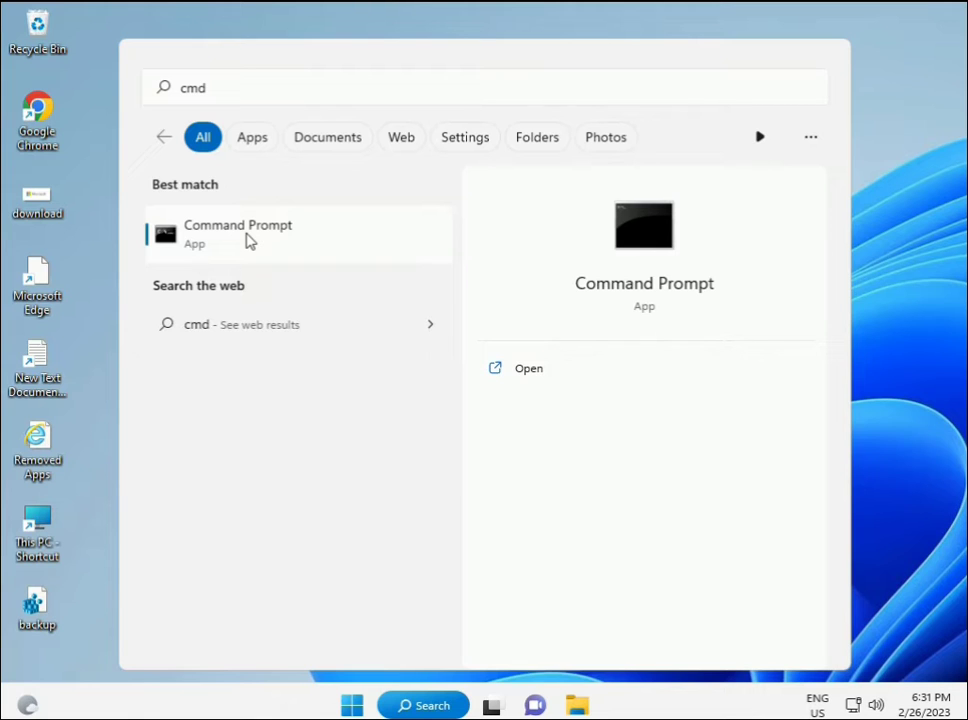
right_click(248, 240)
key(Escape)
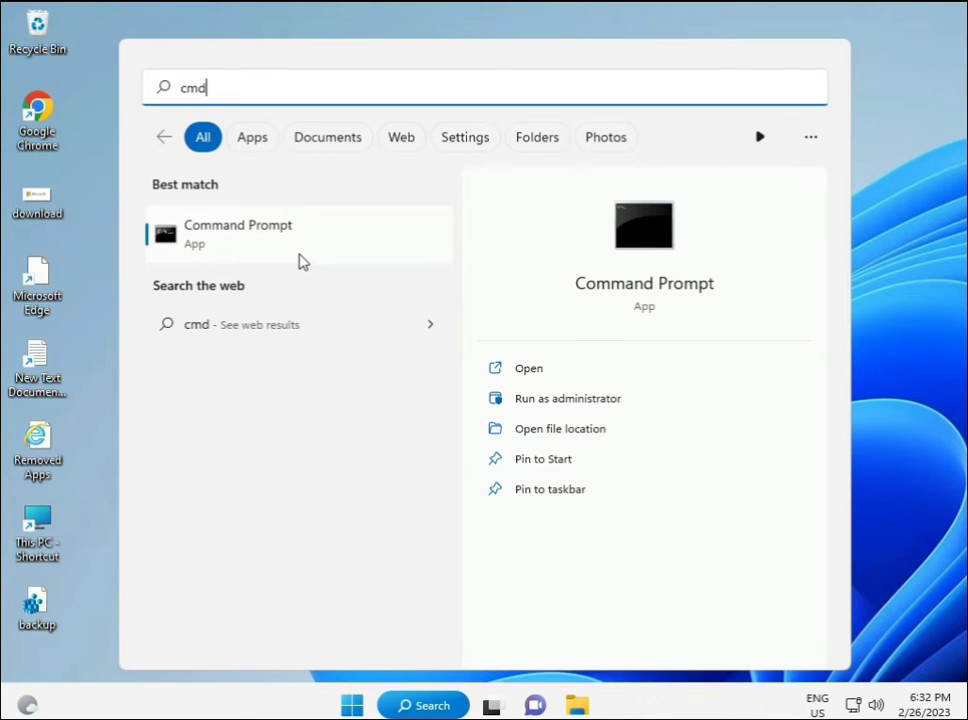
key(ctrl+shift+Return)
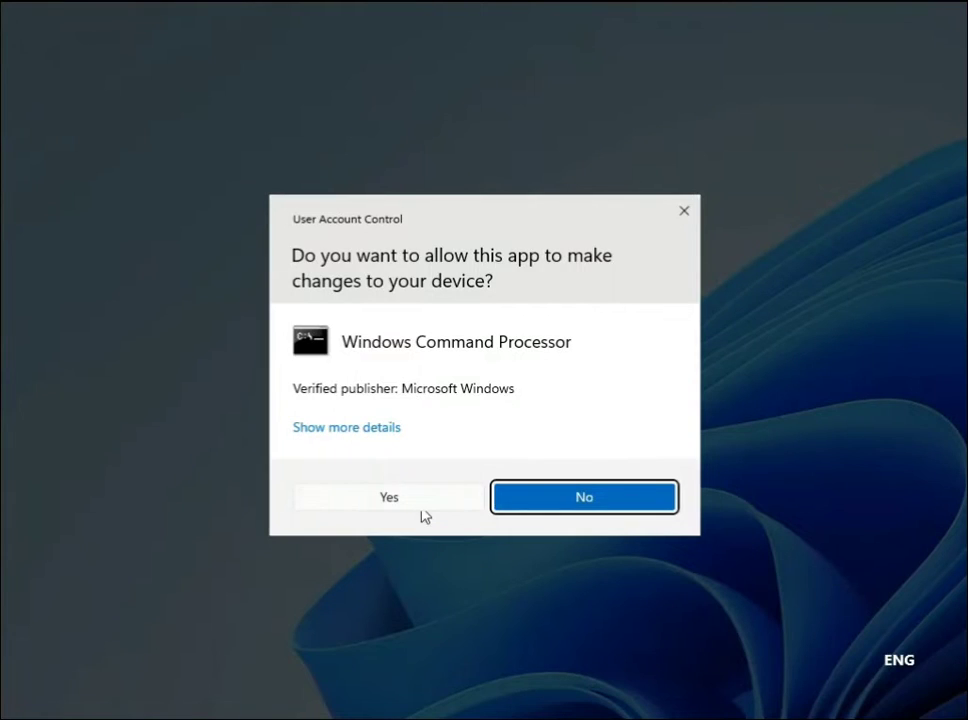
click(401, 497)
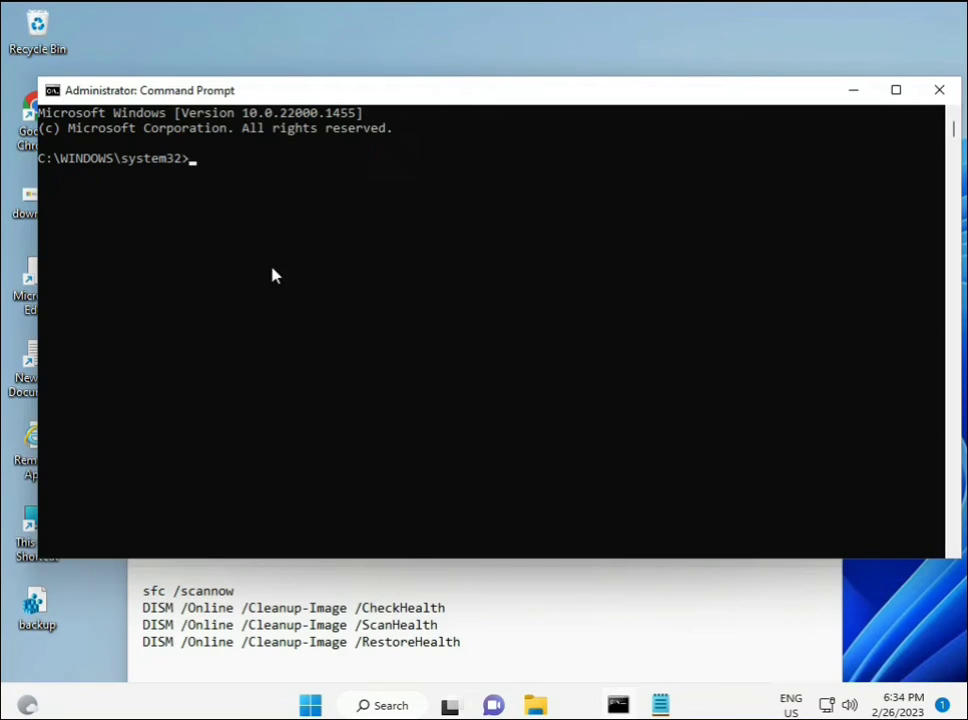
- Run the system file scan with sfc /scannow in the administrator Command Prompt
click(246, 212)
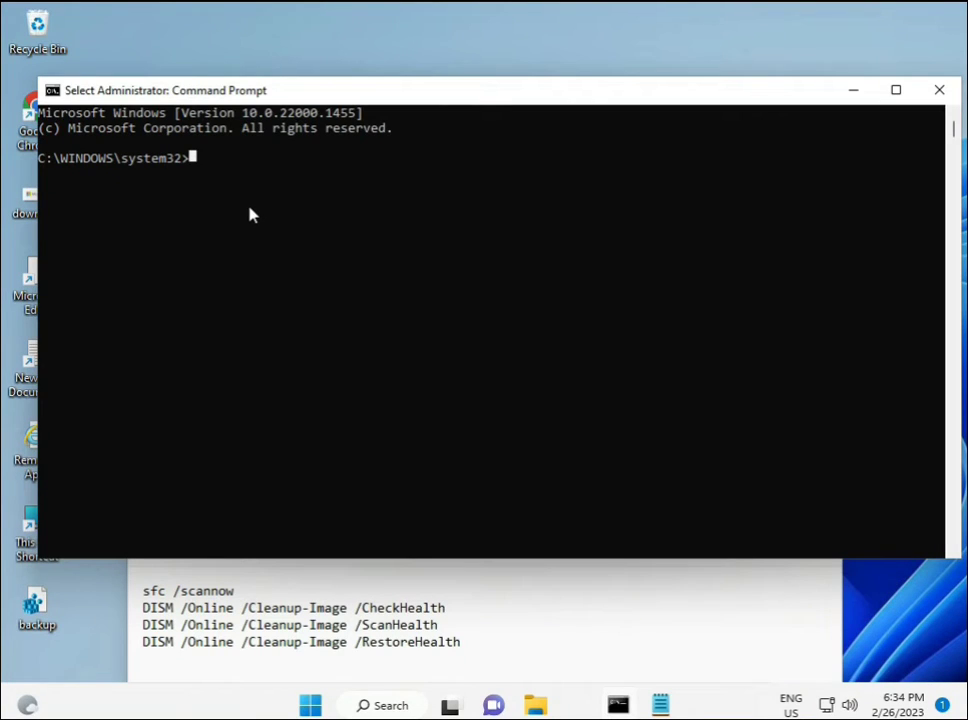
text(sca)
key(BackSpace)
key(BackSpace)
key(BackSpace)
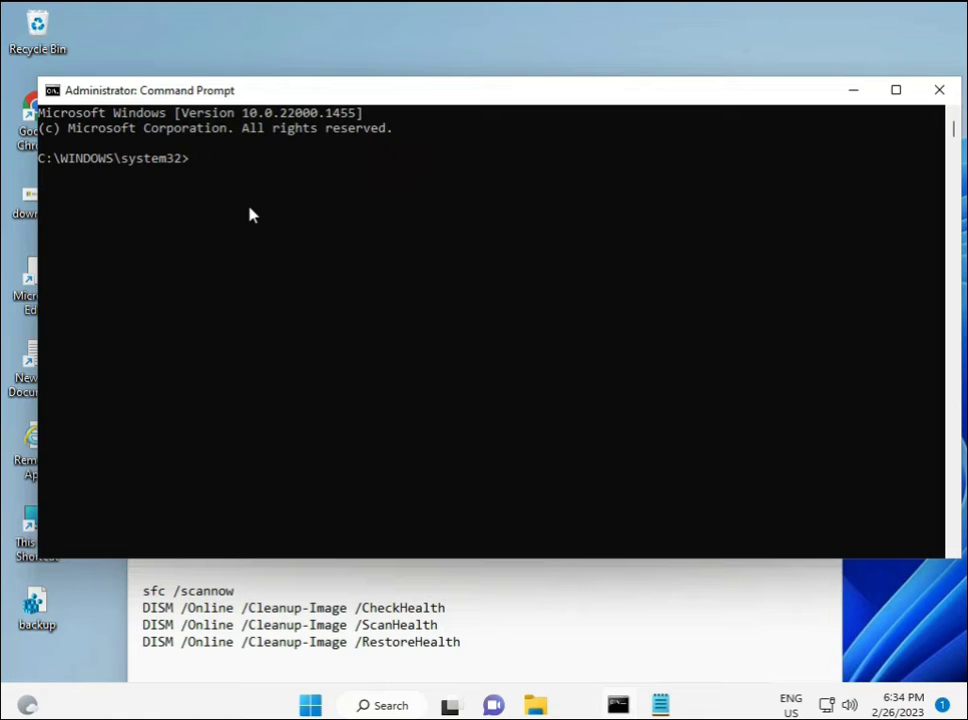
text(sfc /scannow)
key(Return)
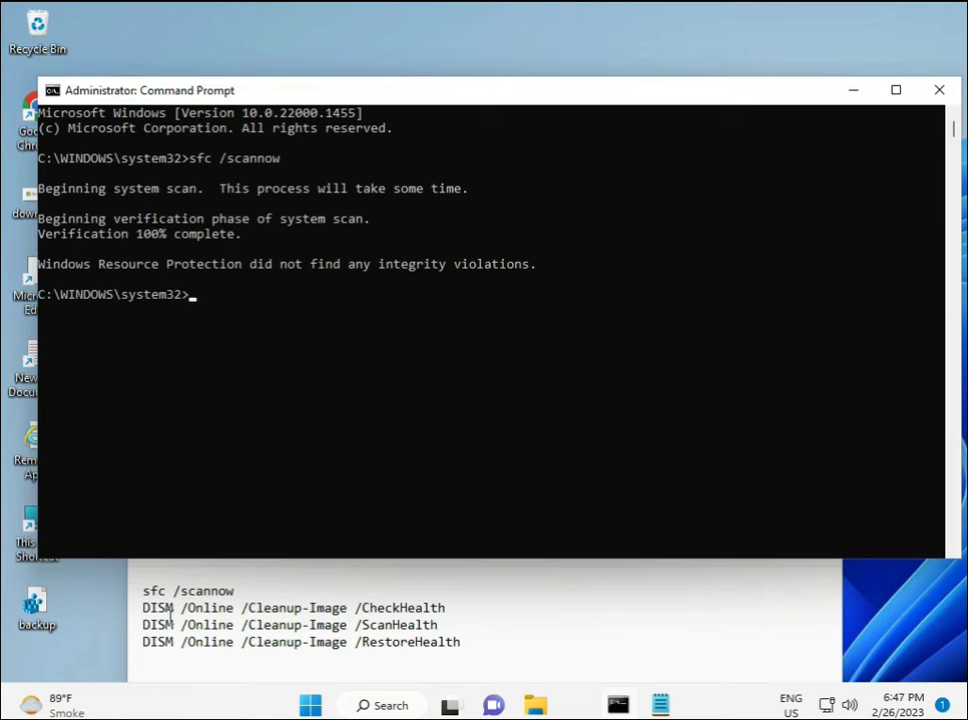
- Copy DISM /Online /Cleanup-Image /CheckHealth from the Notepad list and run it in the Command Prompt
drag(143, 609, 455, 609)
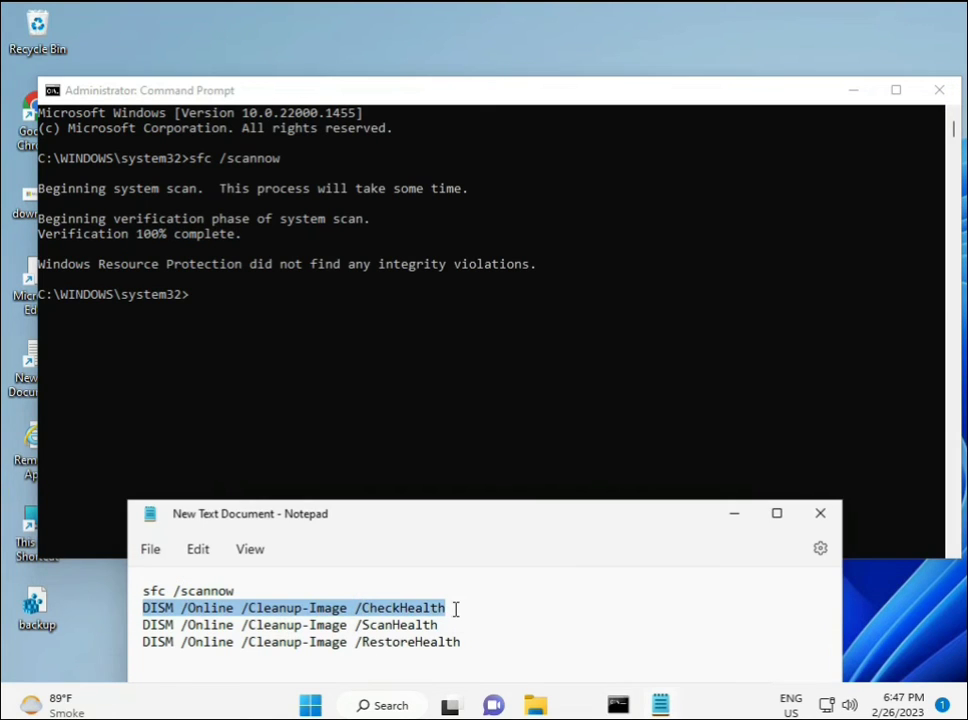
right_click(258, 610)
click(305, 313)
click(195, 298)
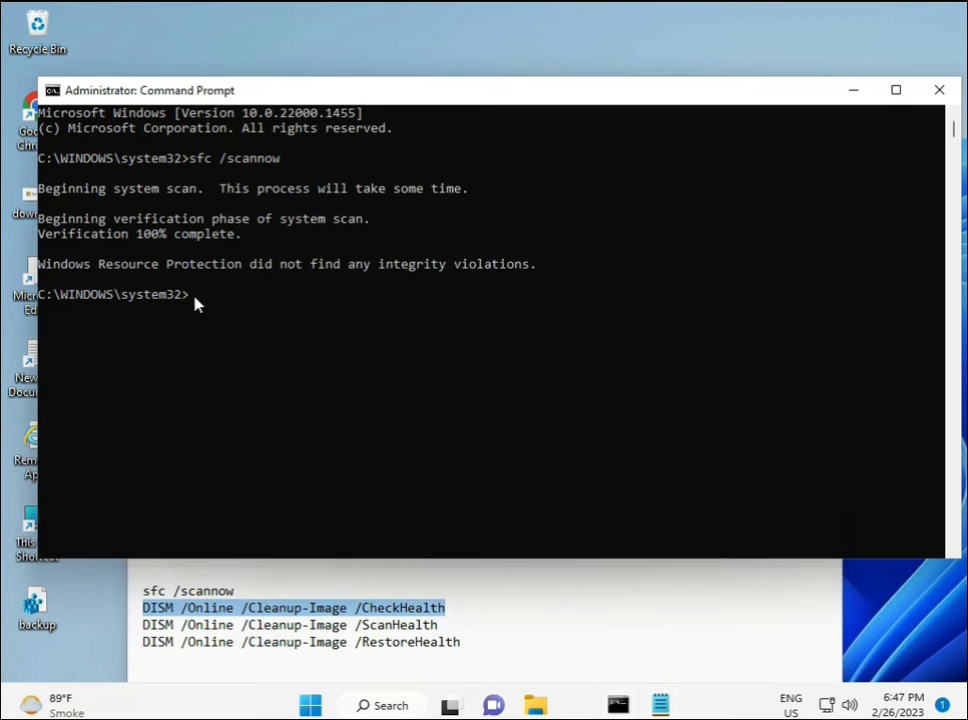
key(Escape)
right_click(80, 91)
mouse_move(203, 237)
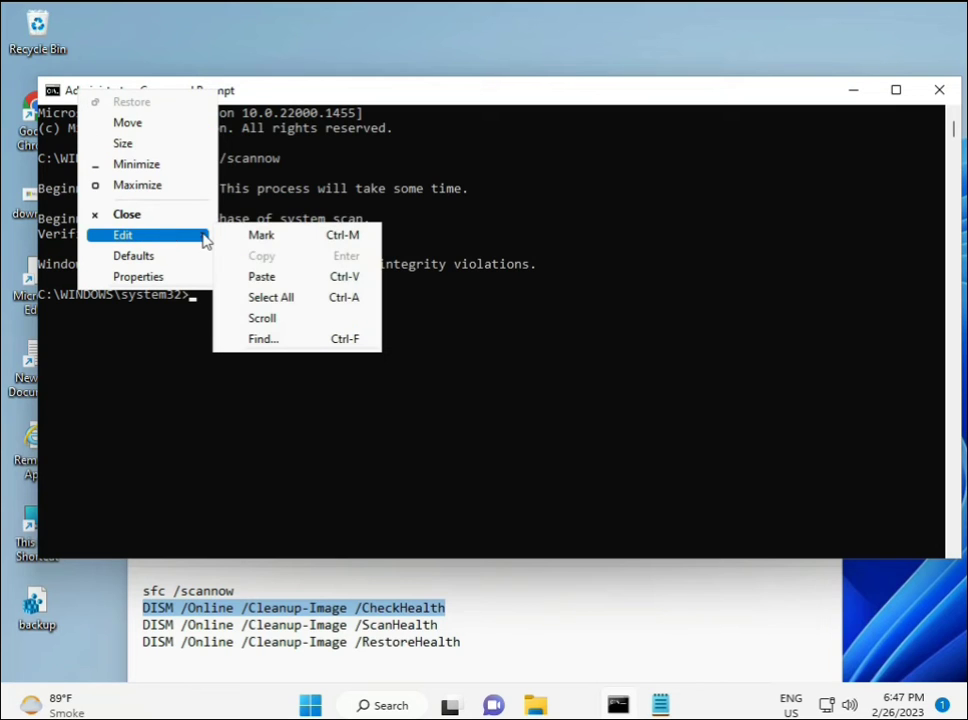
click(258, 277)
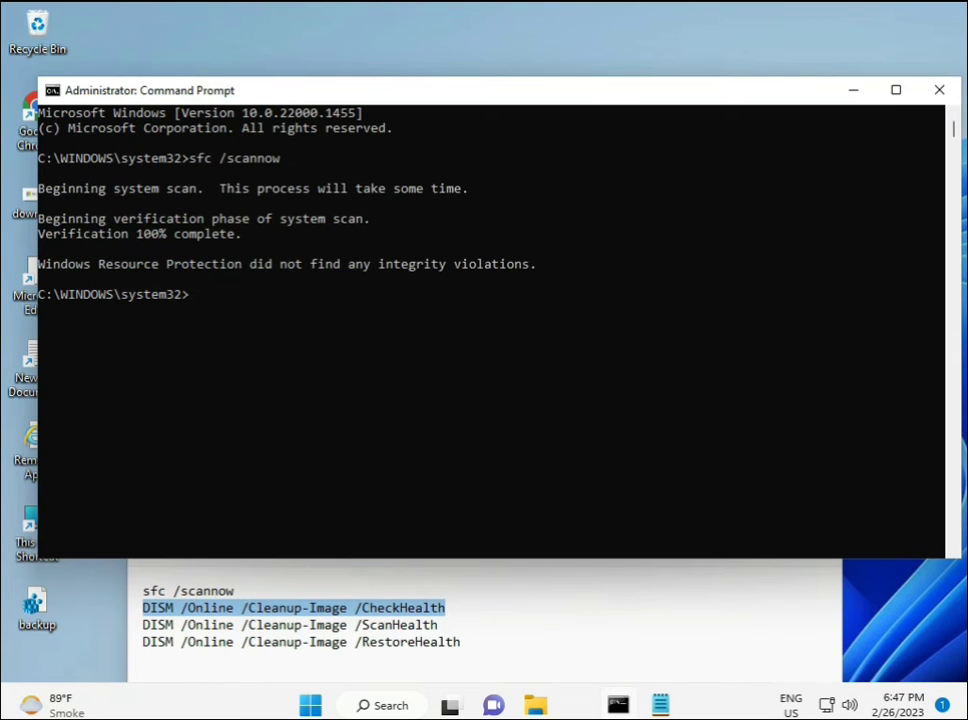
mouse_move(660, 705)
click(195, 296)
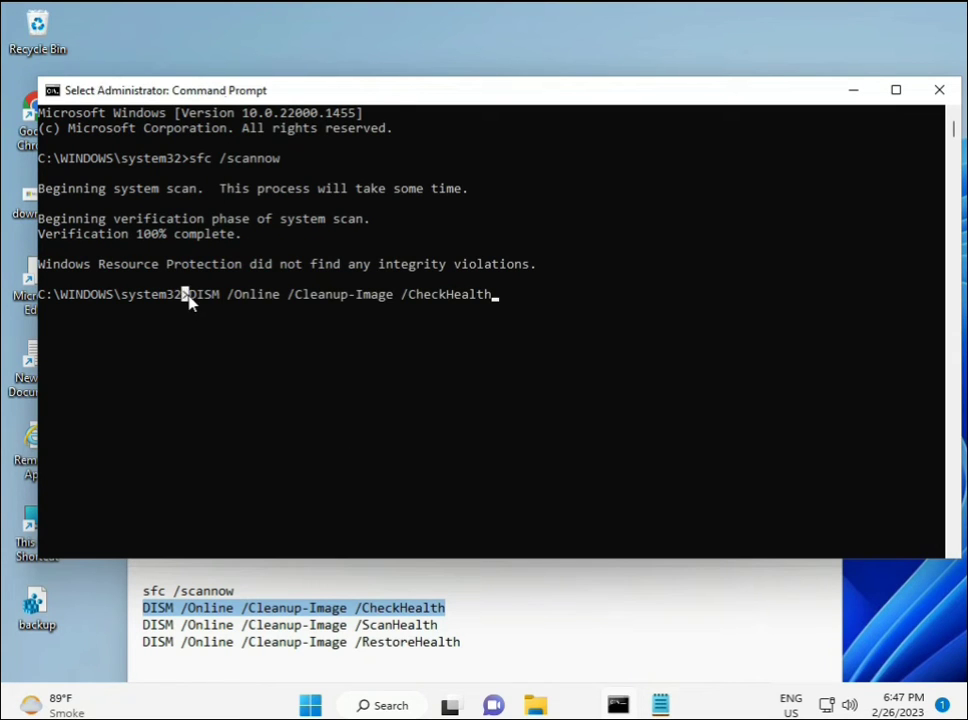
key(Return)
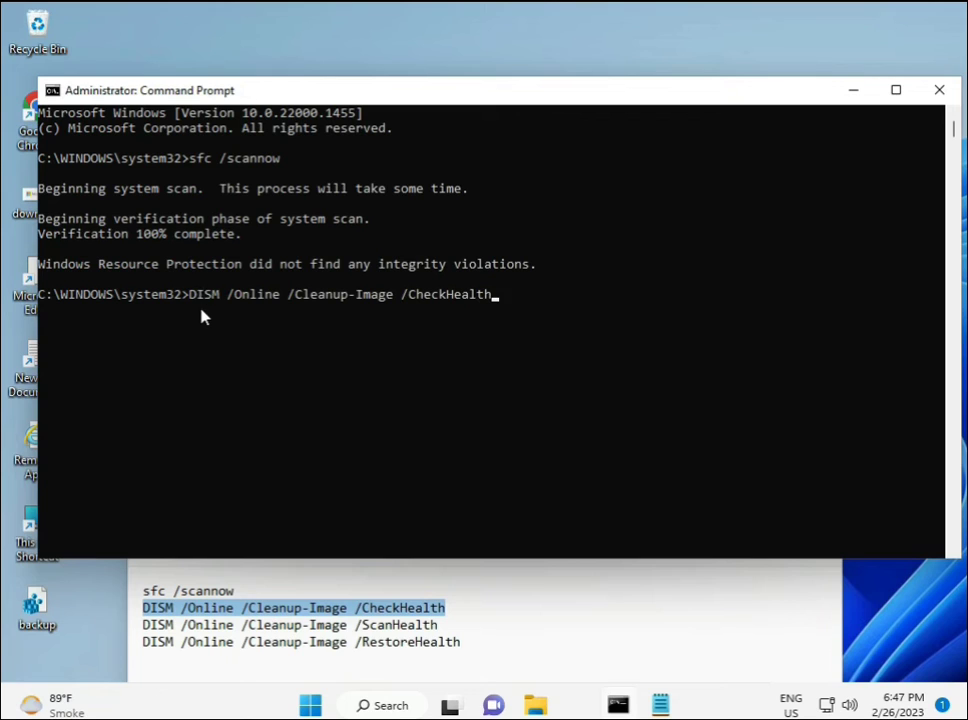
key(Return)
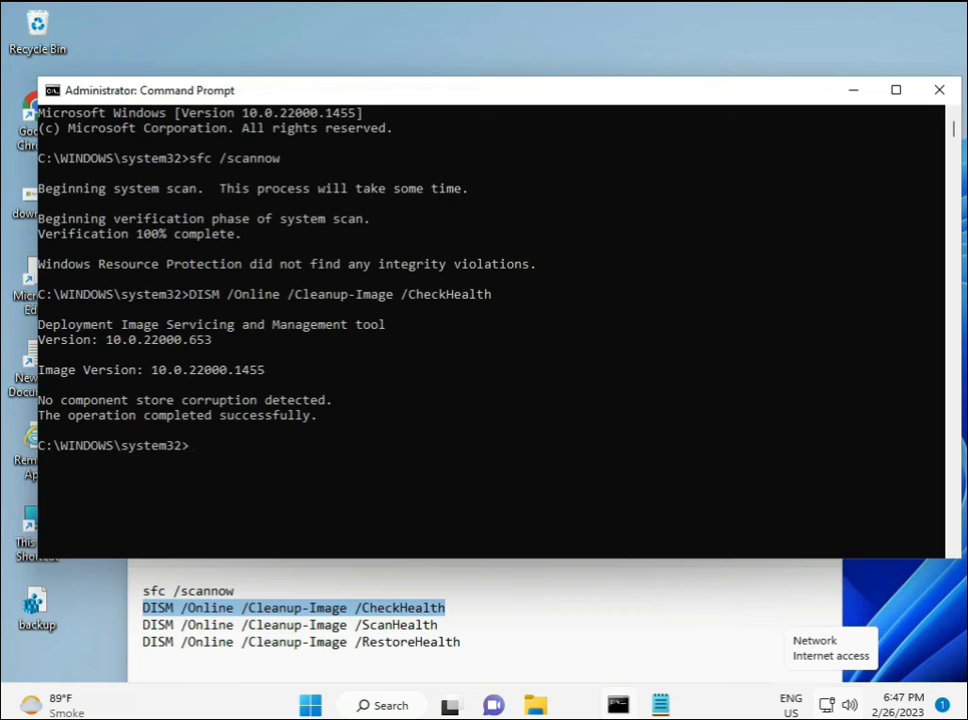
- Copy DISM /Online /Cleanup-Image /ScanHealth from the Notepad list and run it in the administrator Command Prompt
click(138, 625)
drag(138, 625, 281, 624)
click(464, 614)
triple_click(458, 628)
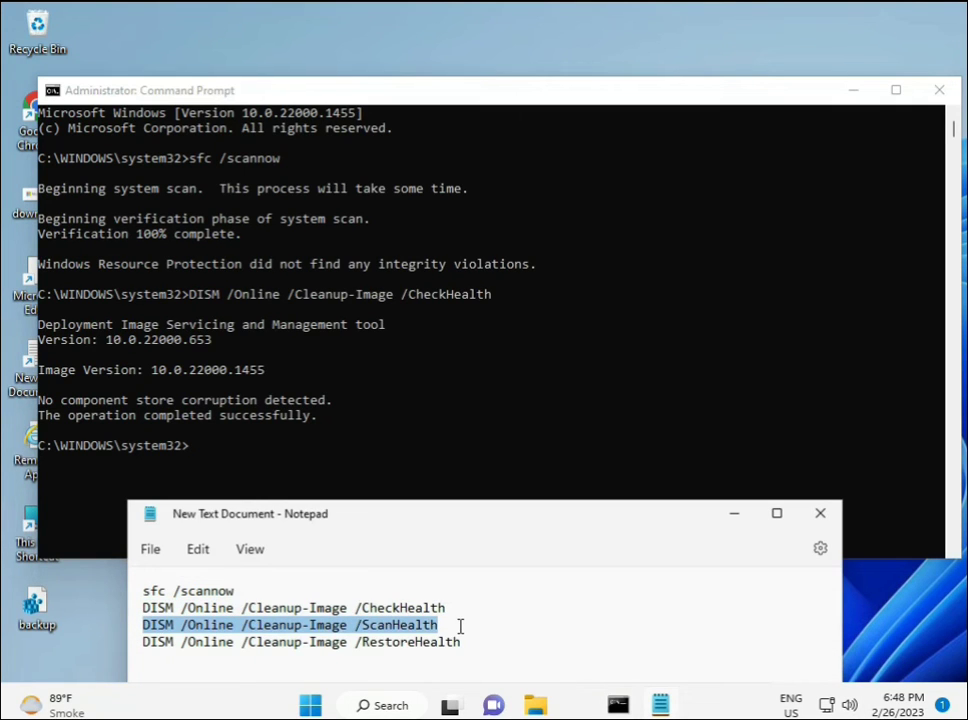
right_click(428, 630)
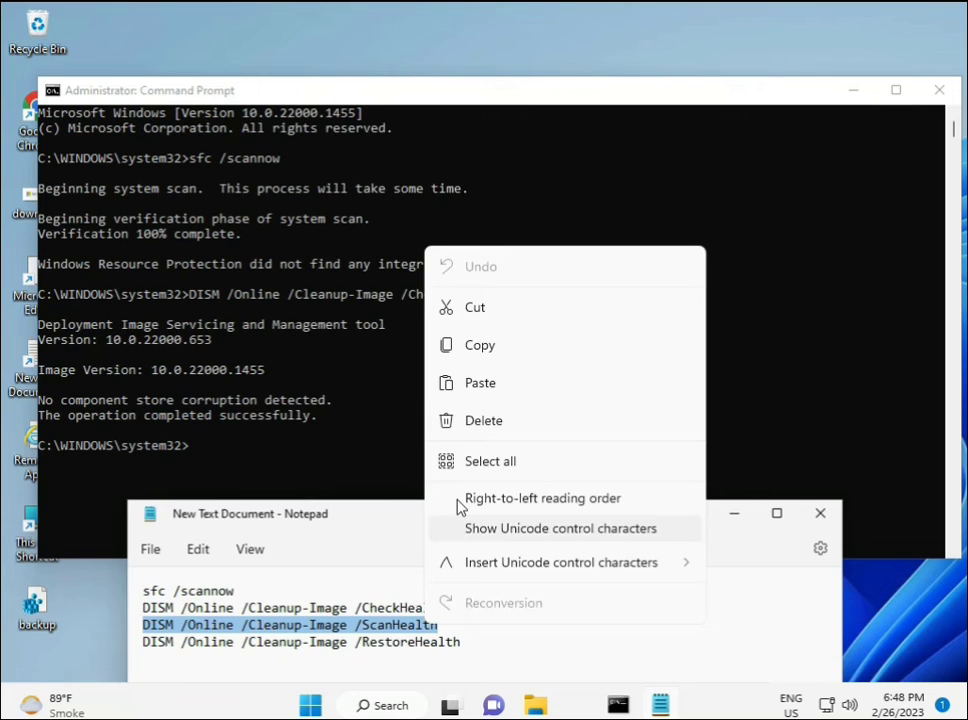
click(471, 363)
click(201, 456)
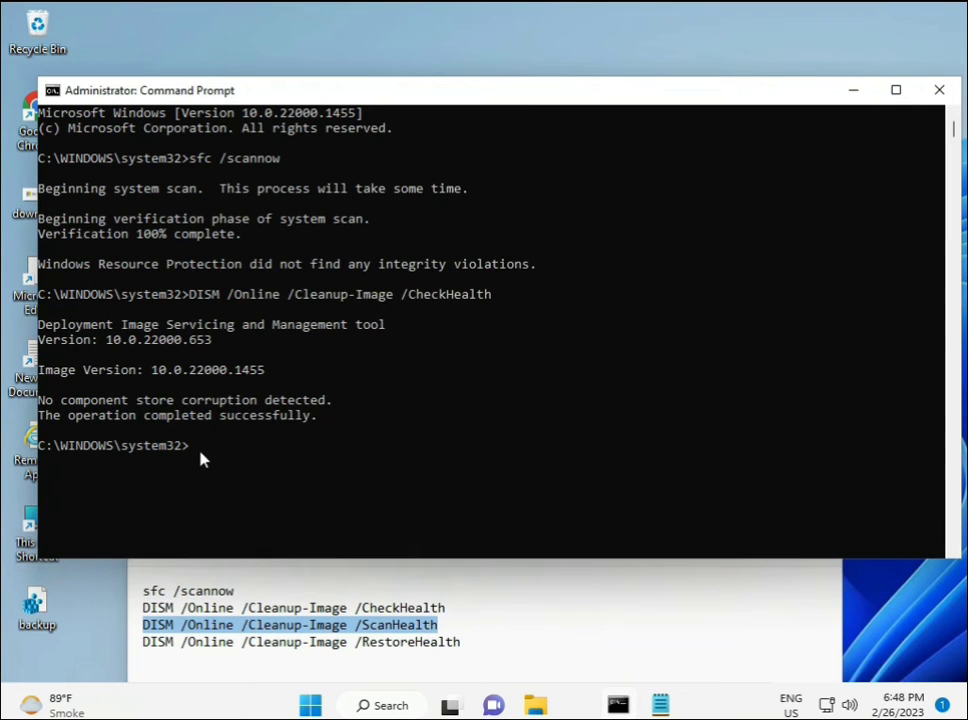
click(196, 452)
right_click(196, 452)
right_click(196, 452)
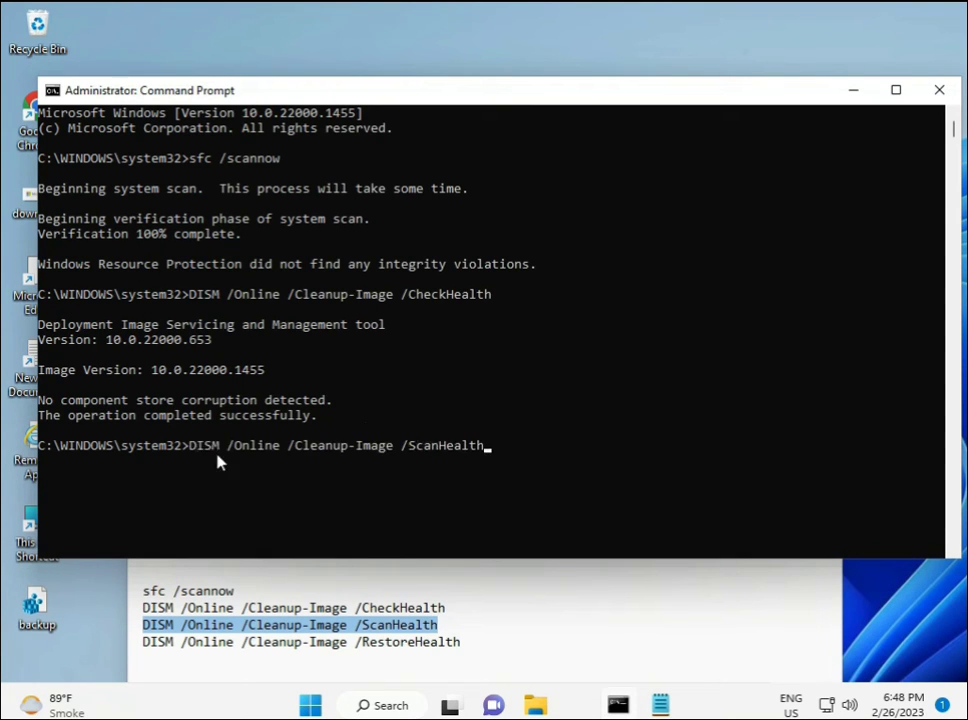
key(Return)
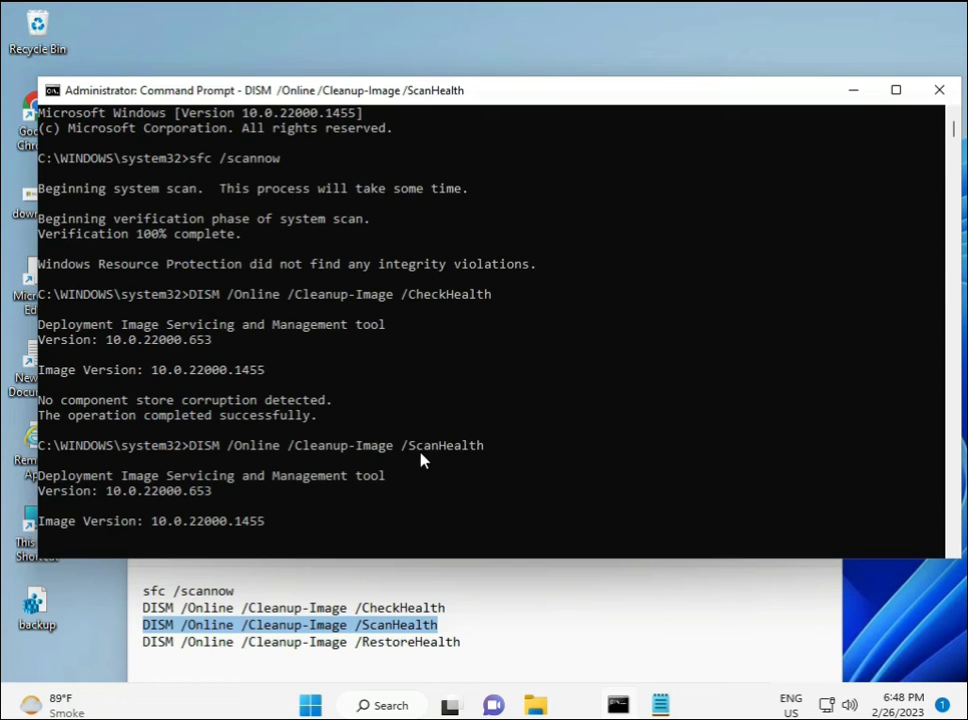
- Copy DISM /Online /Cleanup-Image /RestoreHealth from the Notepad list and paste it at the Command Prompt's input line
mouse_move(617, 703)
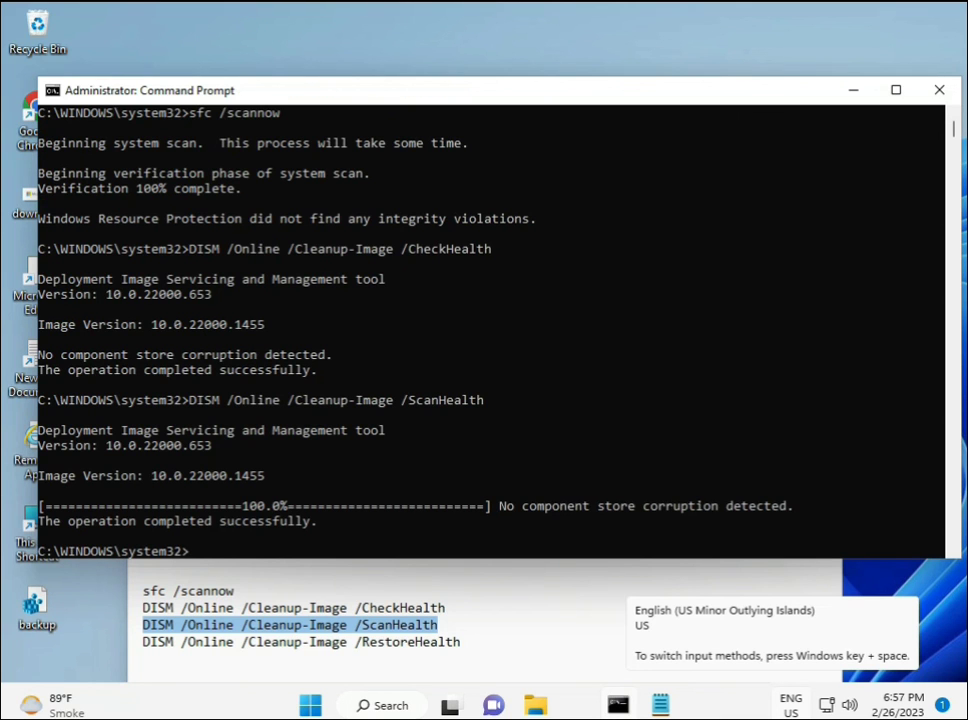
drag(212, 524, 318, 524)
triple_click(230, 650)
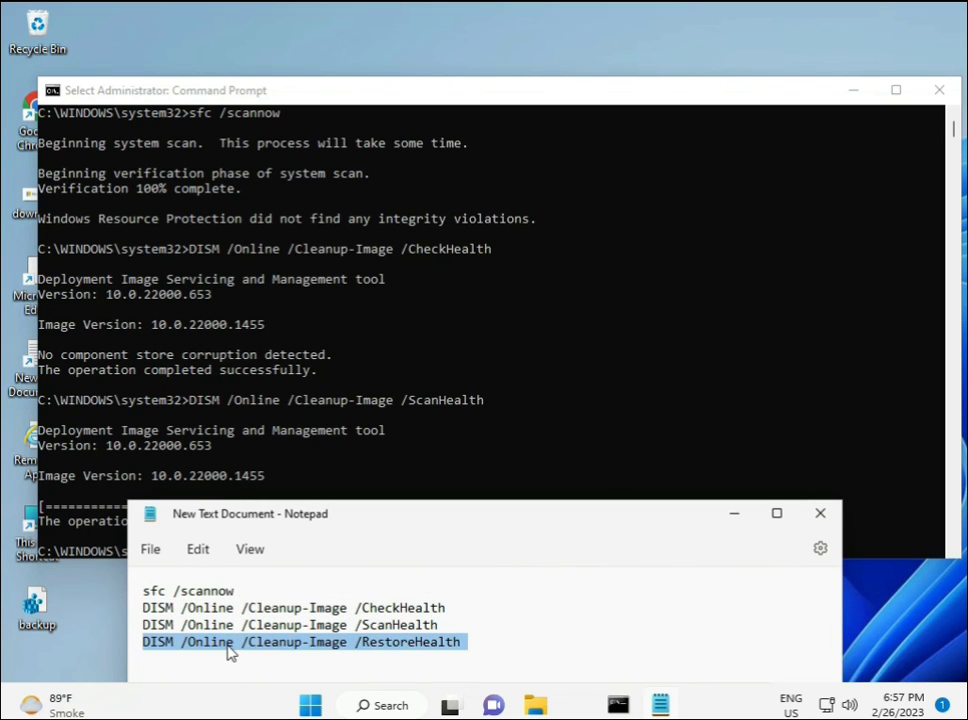
right_click(230, 652)
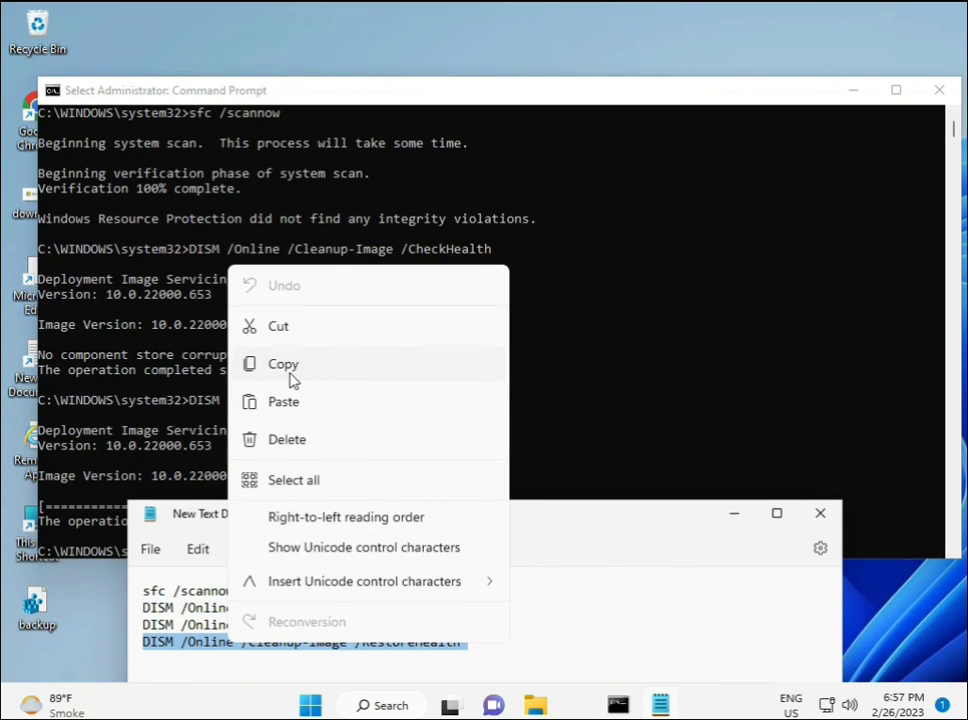
click(290, 372)
click(272, 493)
click(194, 557)
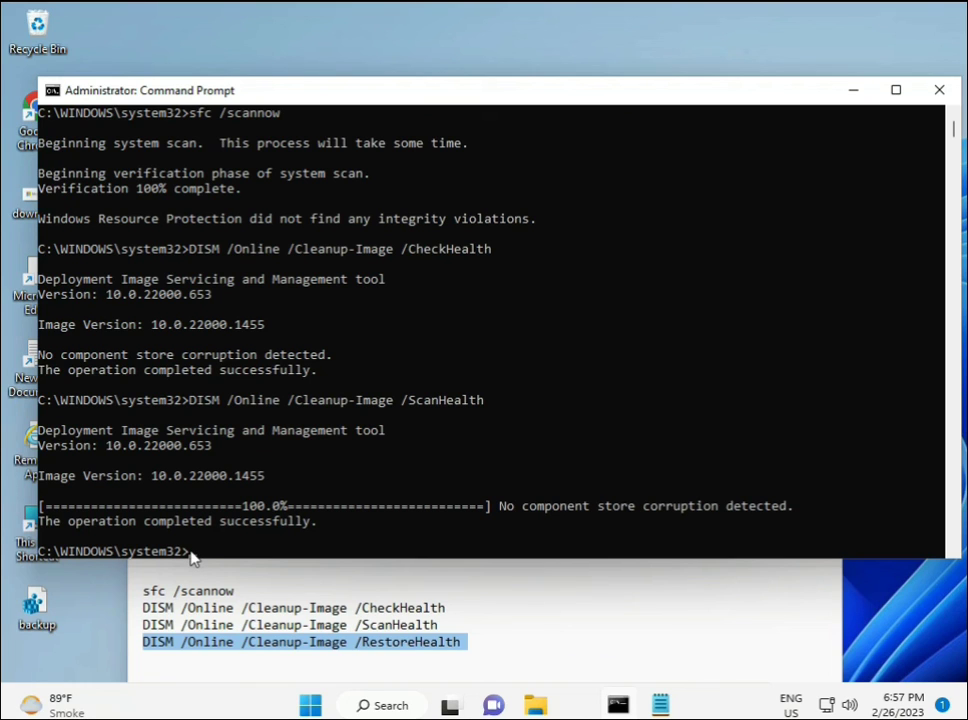
click(194, 557)
click(194, 557)
click(194, 557)
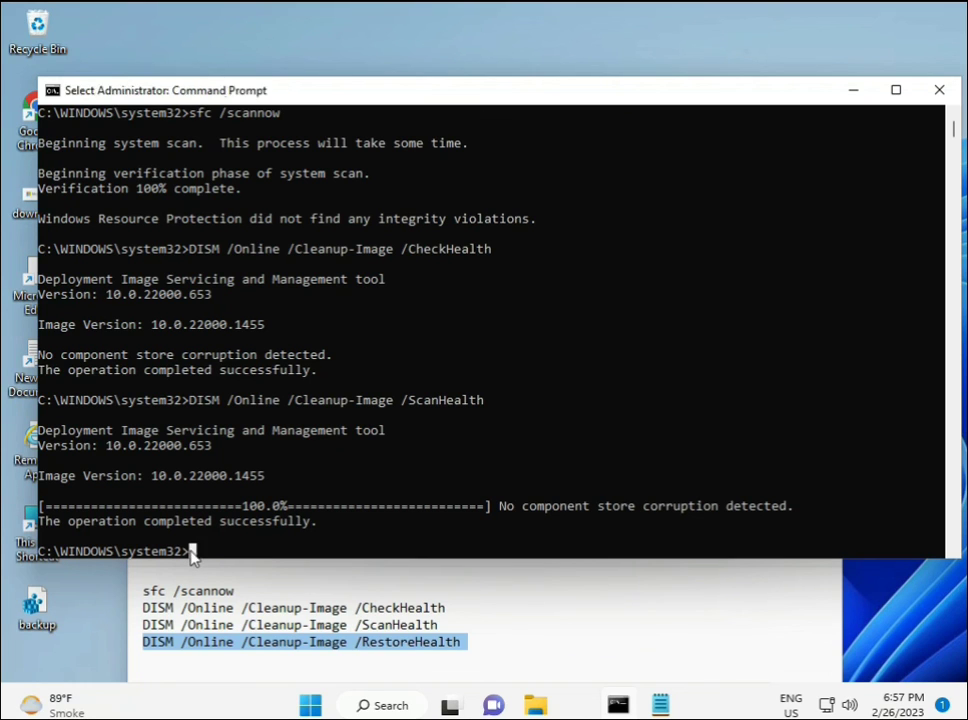
key(ctrl+v)
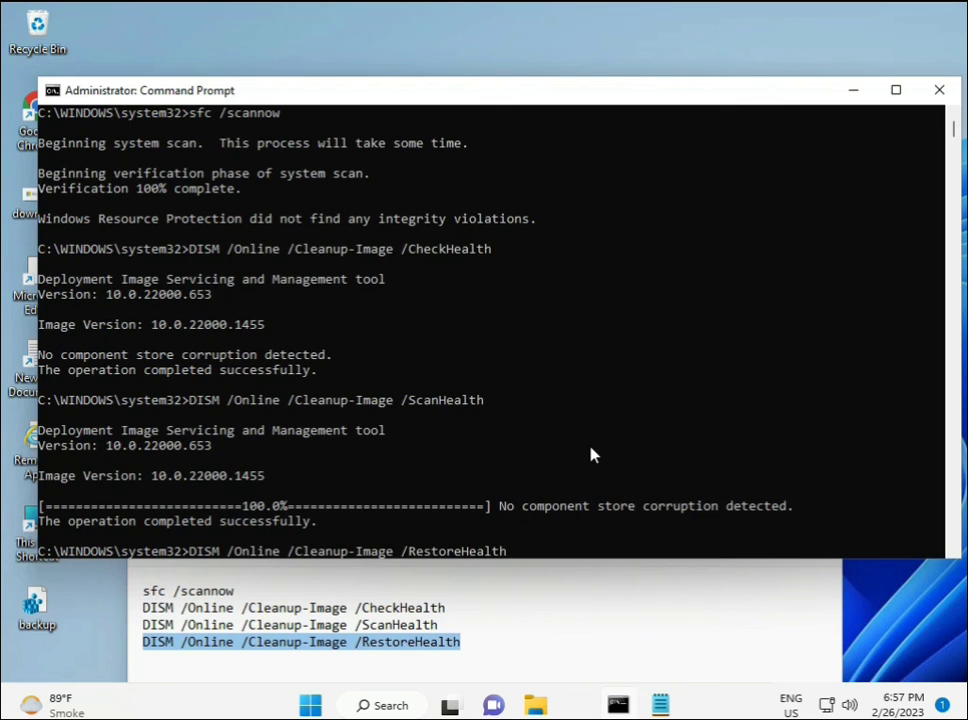
- Run the pasted DISM RestoreHealth command in the administrator Command Prompt
scroll(590, 452, down, 9)
scroll(588, 454, up, 7)
scroll(929, 194, up, 1)
scroll(957, 140, down, 5)
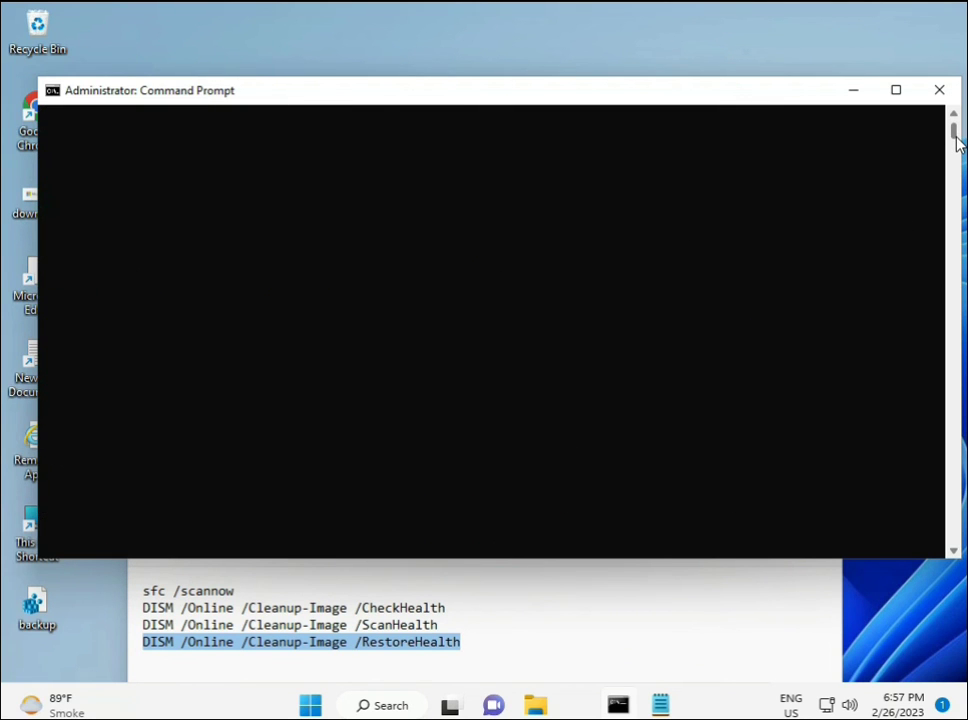
scroll(957, 140, up, 5)
click(192, 280)
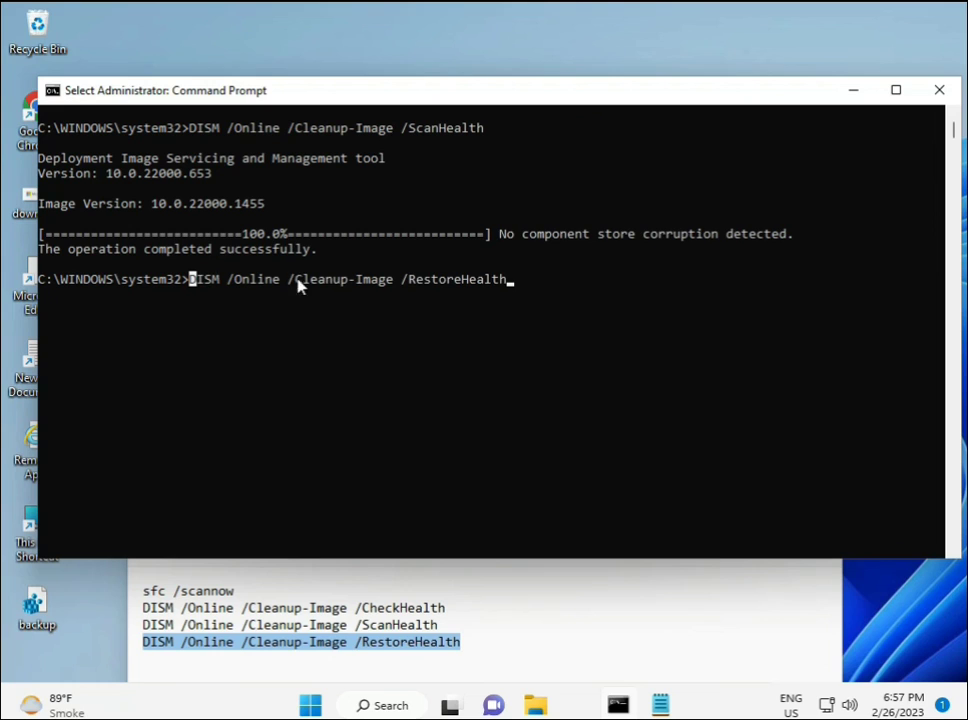
key(Escape)
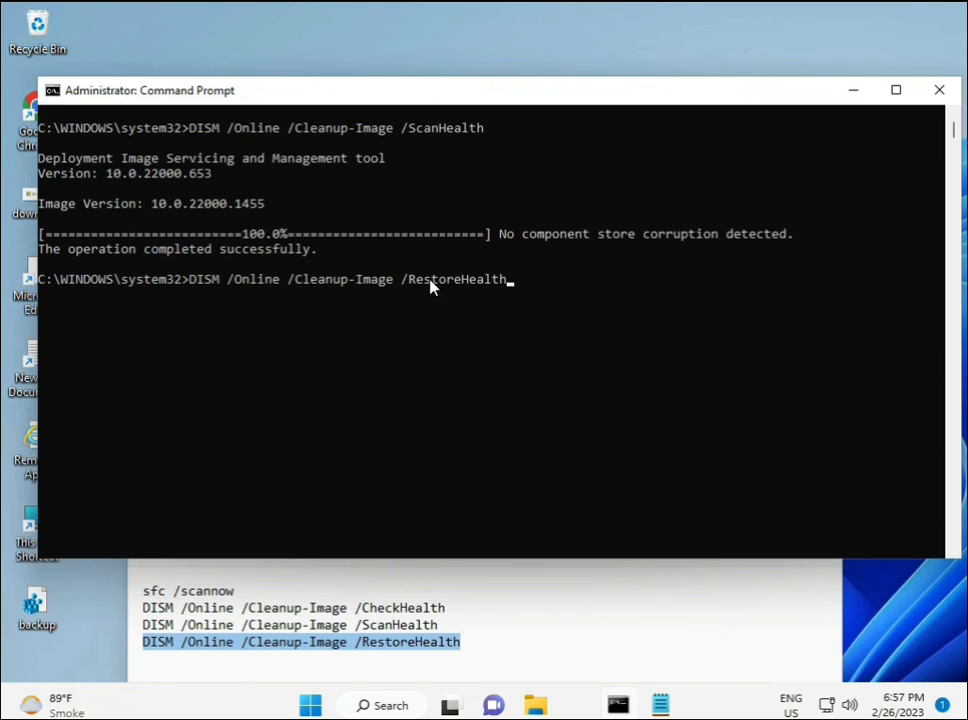
key(Return)
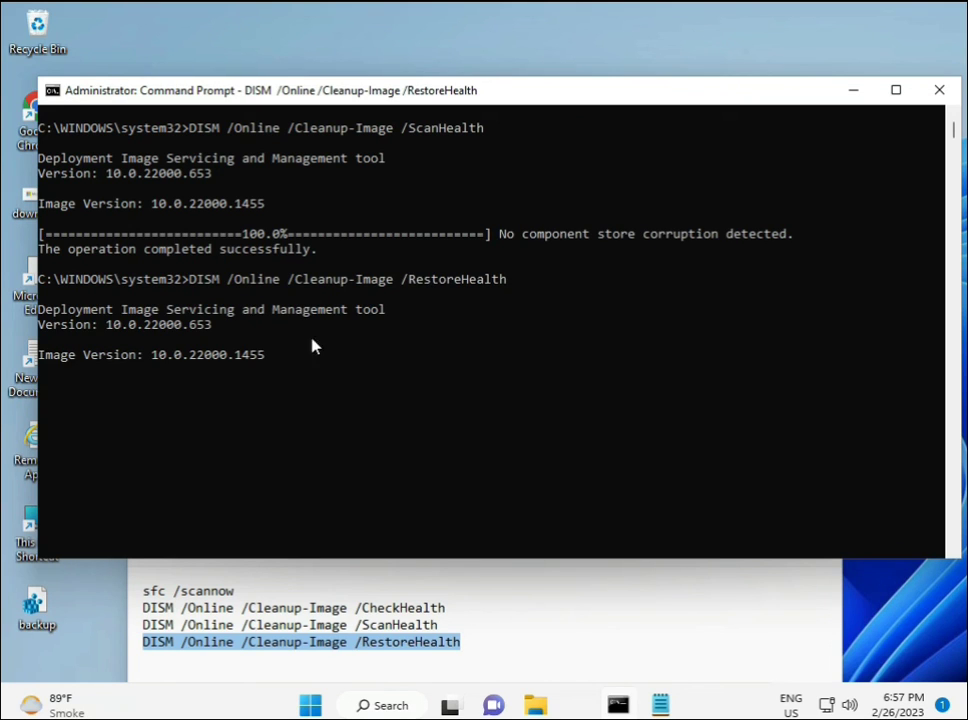